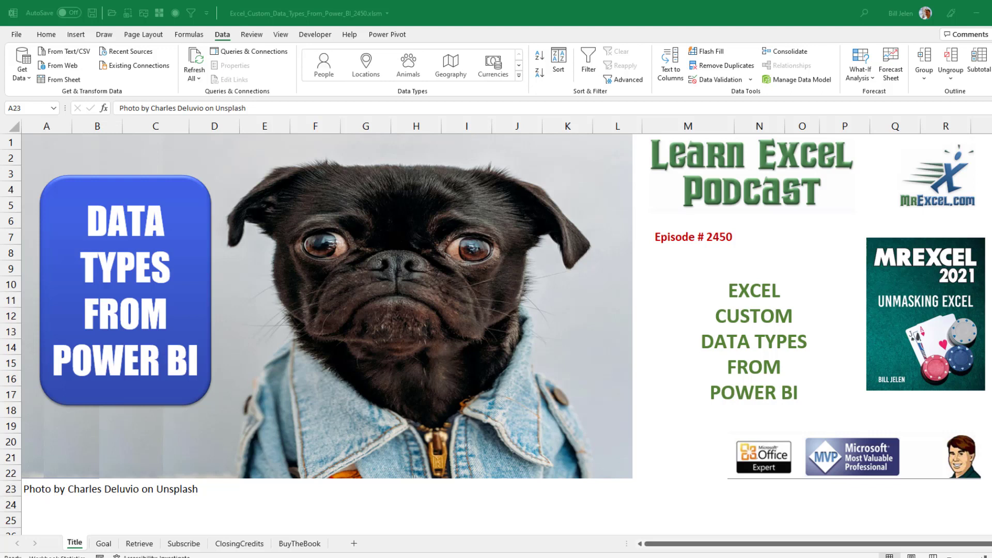
- Move from the Title sheet to the next sheet, Goal, using Ctrl+PgDn
key("ctrl+Page_Down")
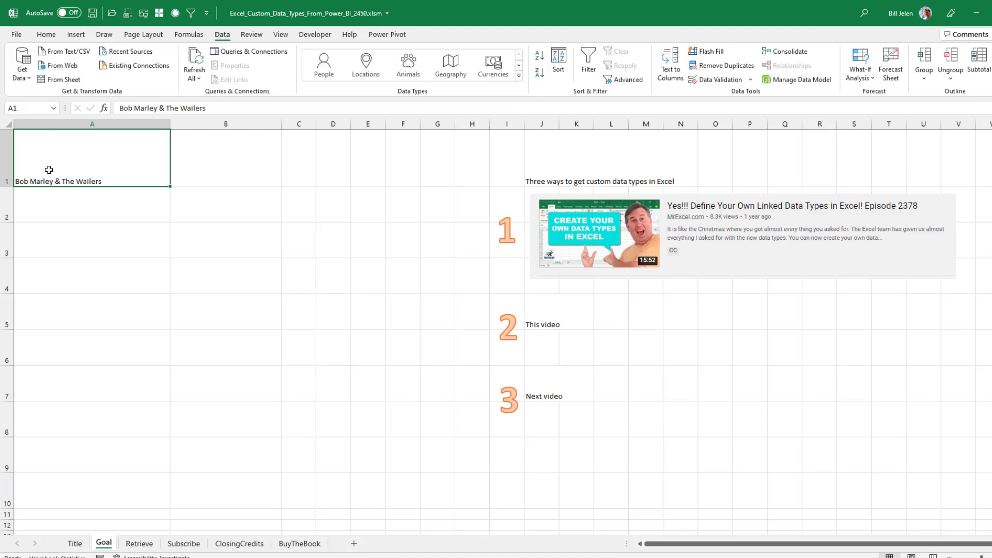
- Make A1 (Bob Marley & The Wailers) a Music data type and extract its Members into column B
left_click(519, 82)
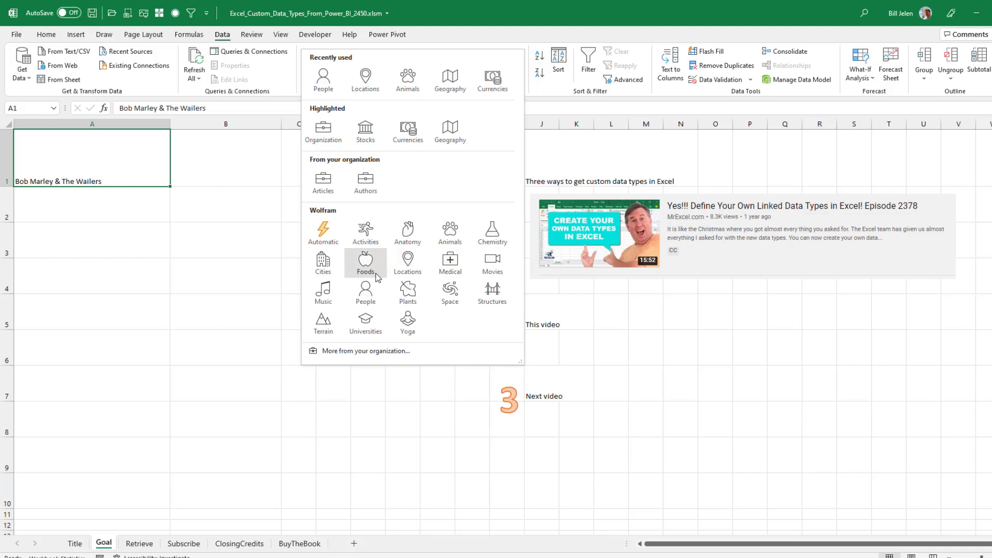
left_click(323, 294)
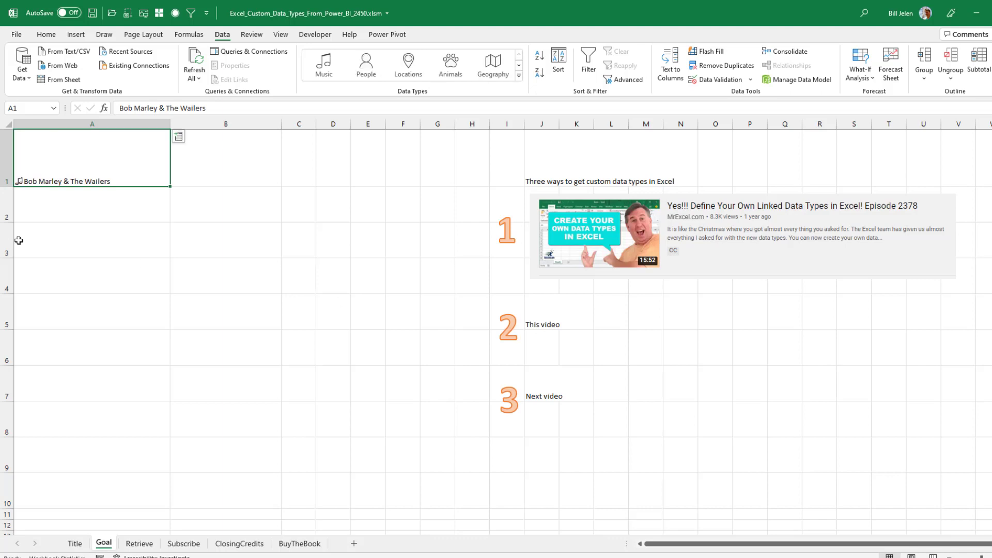
left_click(19, 182)
scroll(232, 264, "down", 4)
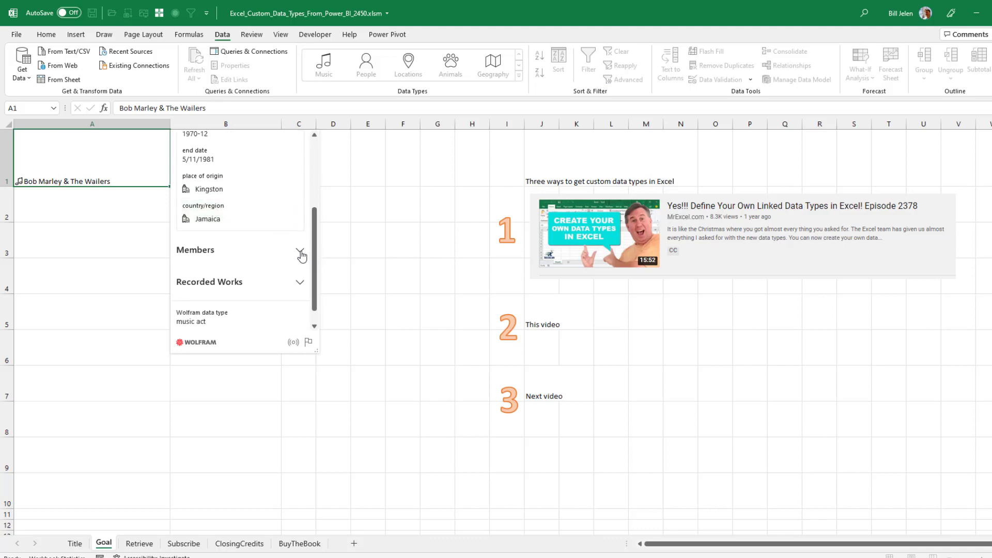
left_click(300, 250)
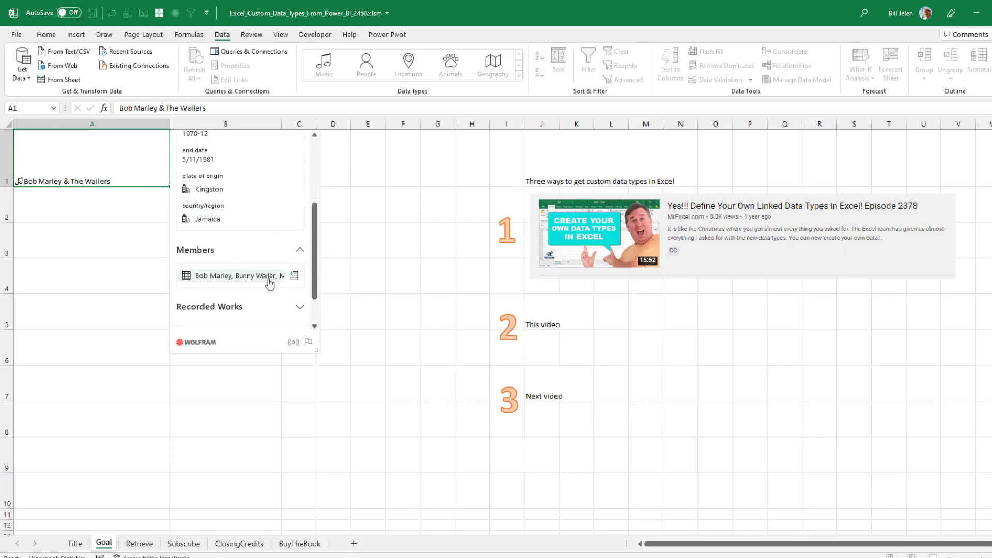
mouse_move(241, 277)
left_click(295, 277)
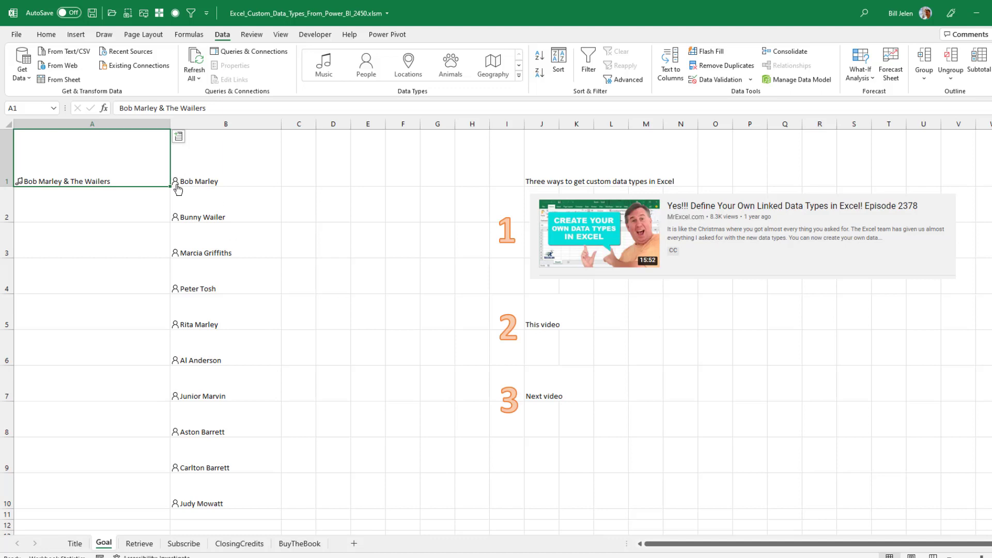
- Insert Bob Marley's image in C1, then change the formula to =B1#.image to spill all photos
left_click(175, 182)
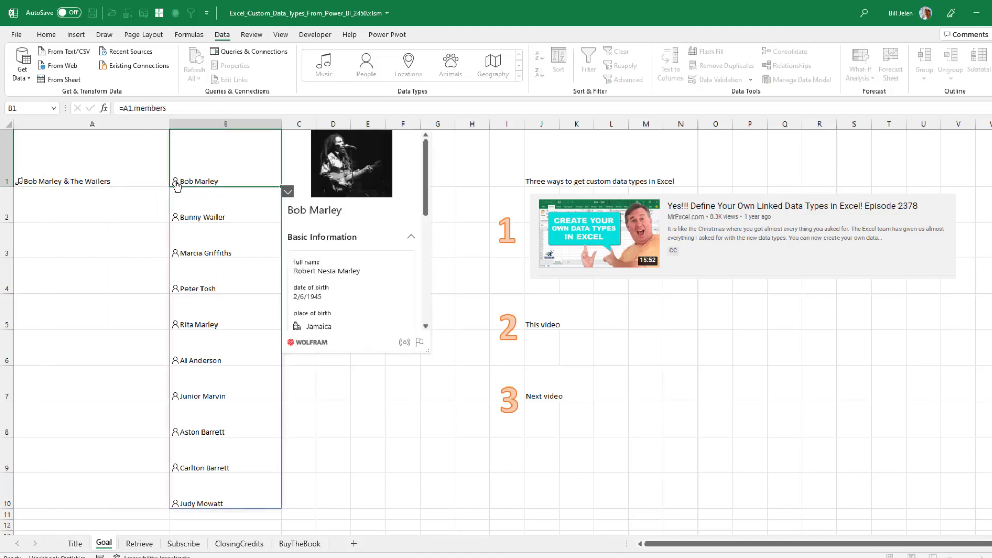
left_click(405, 186)
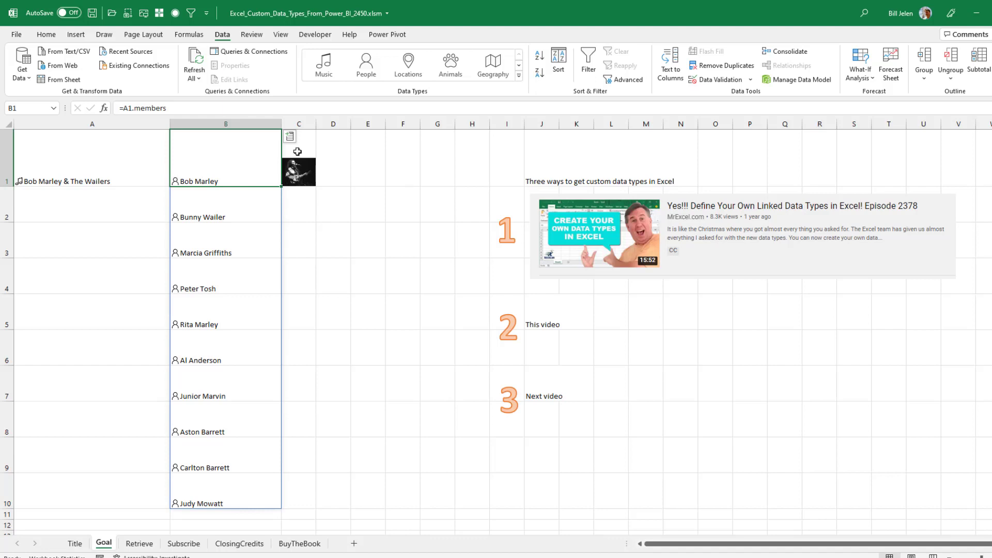
left_click(297, 163)
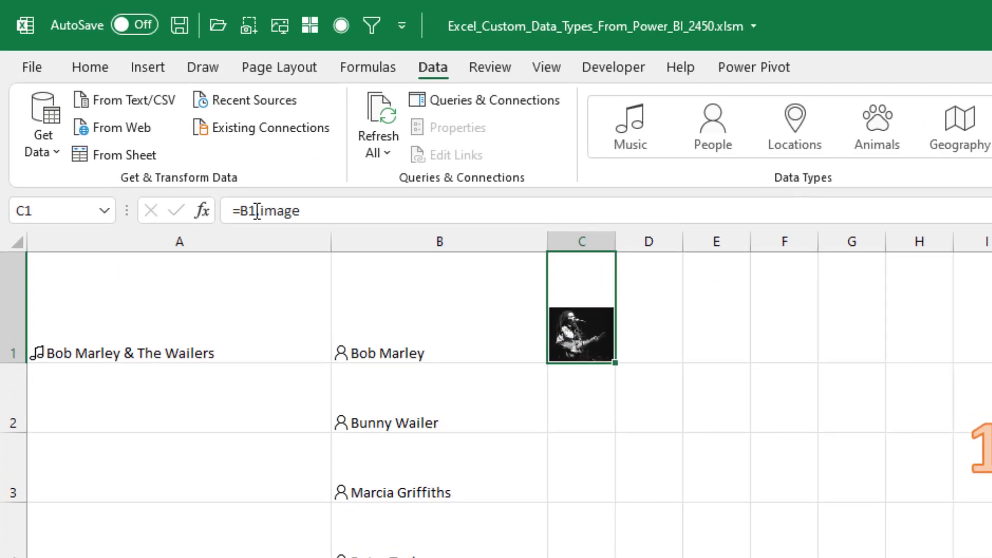
left_click(131, 107)
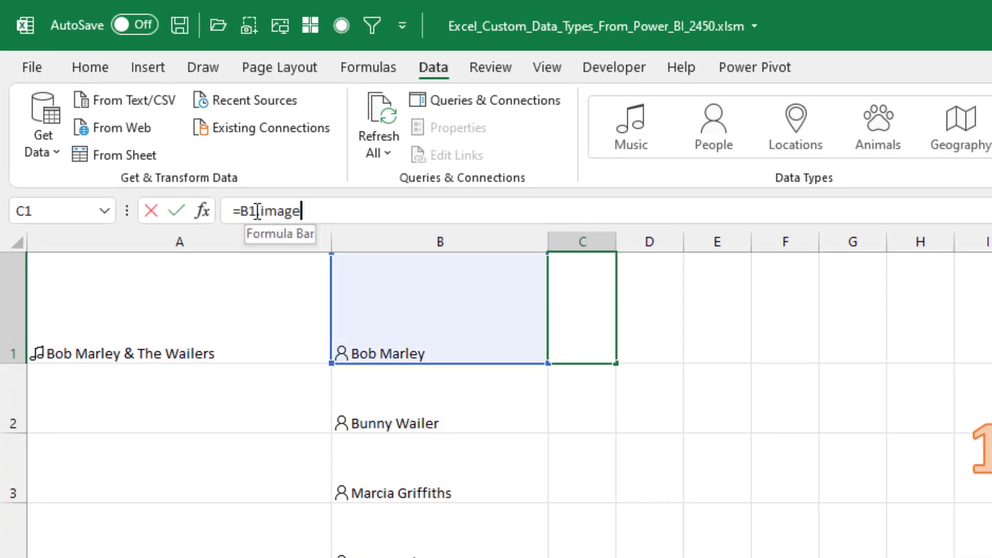
left_click(256, 211)
type("#")
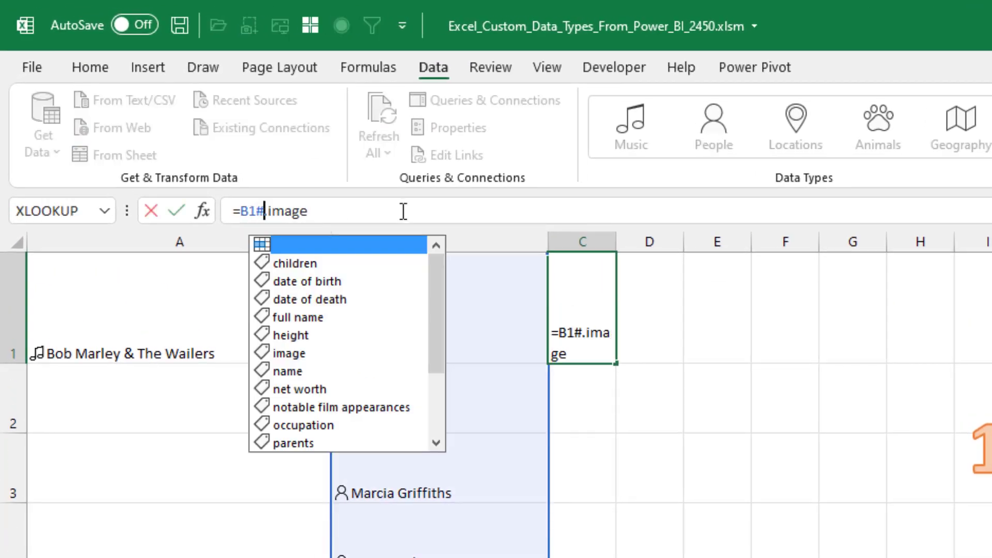
key("Return")
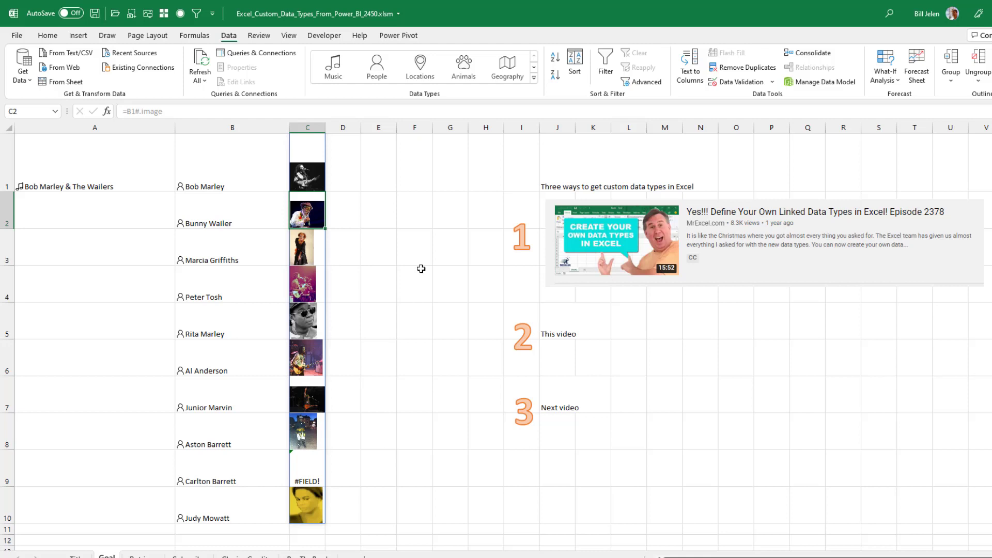
- Open the Data Types gallery to browse the available types, then close it
left_click(535, 82)
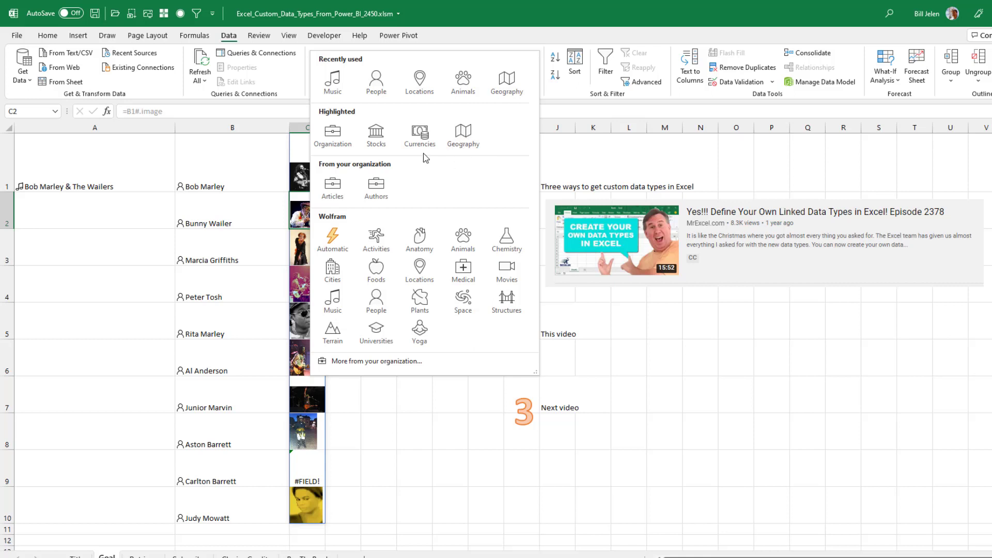
left_click(492, 5)
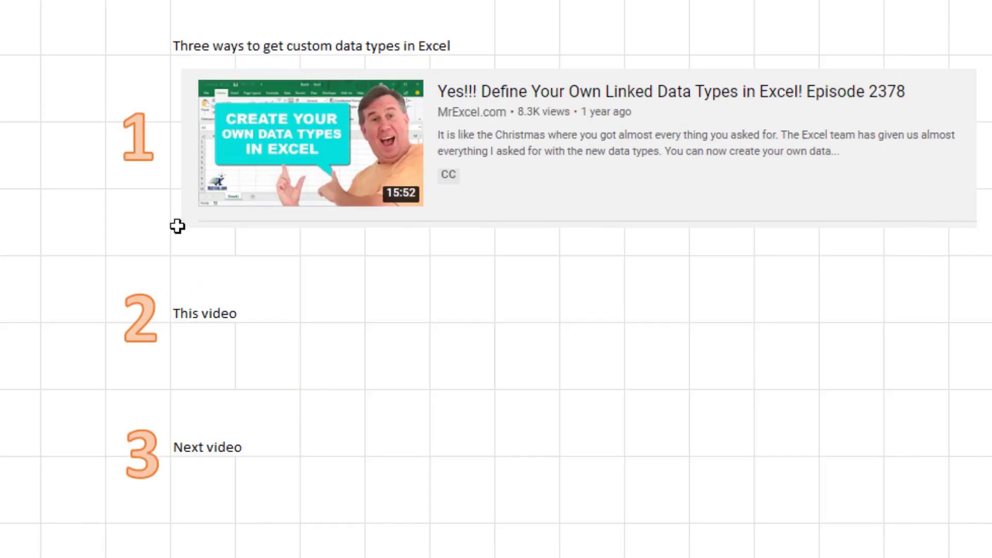
- In BookCatalog, view the Books and BookAuthors table names, then open the File backstage
key("alt+Tab")
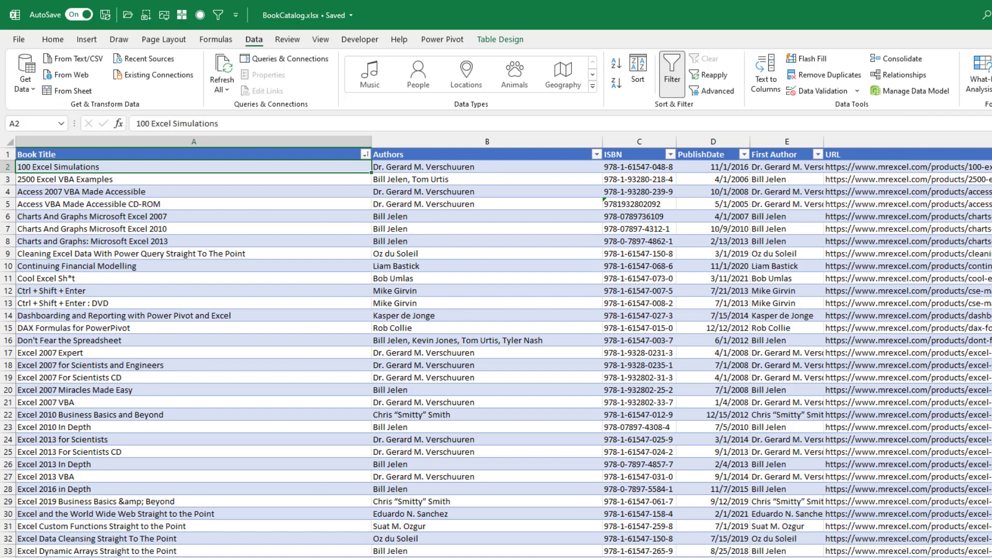
left_click(491, 40)
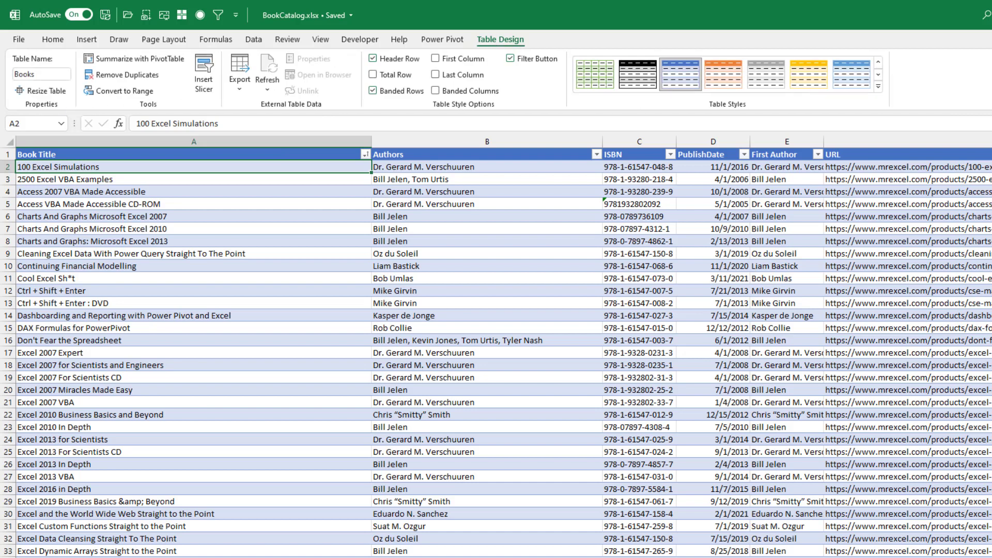
key("ctrl+Page_Down")
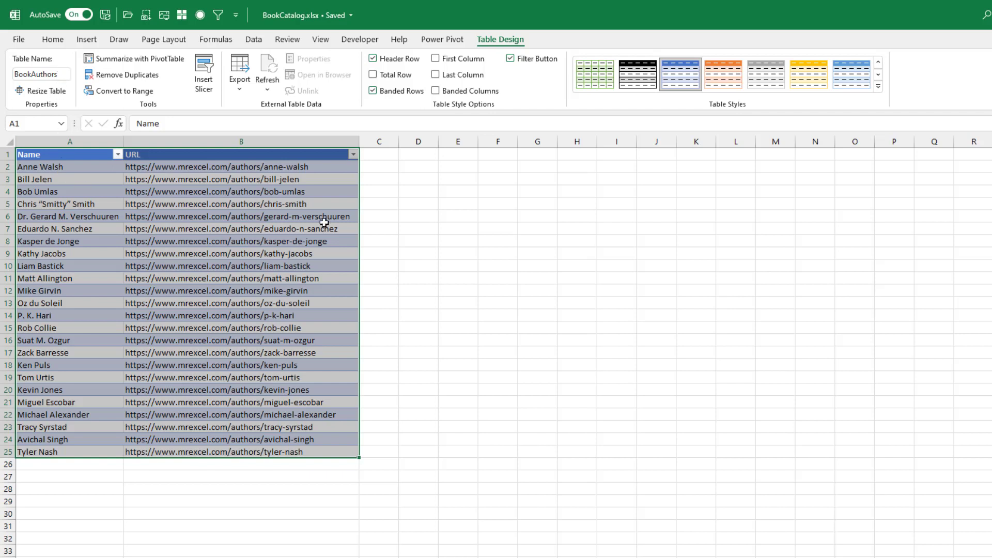
key("ctrl+Page_Up")
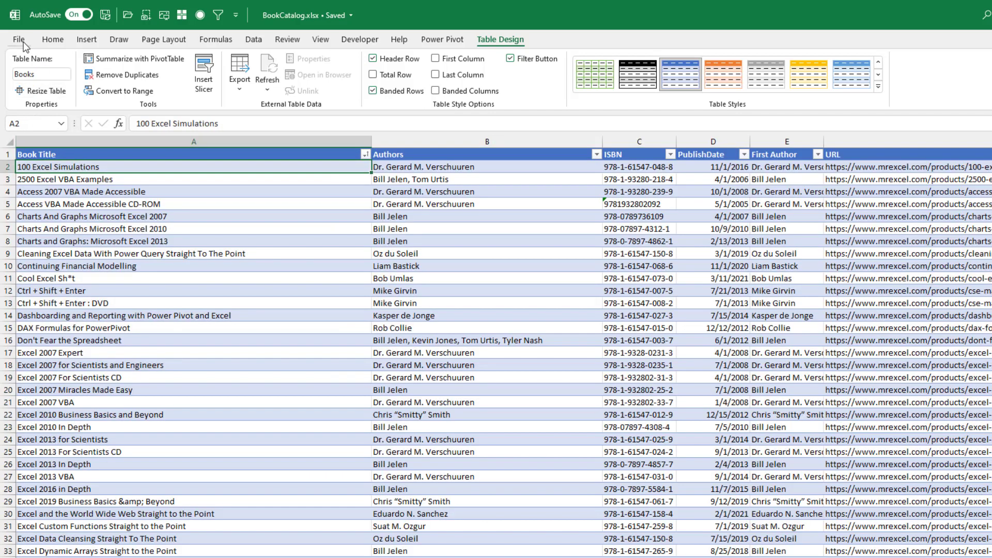
left_click(19, 40)
- Copy the workbook path from File > Info and select it in Notepad up to BookCatalog.xlsx
left_click(33, 148)
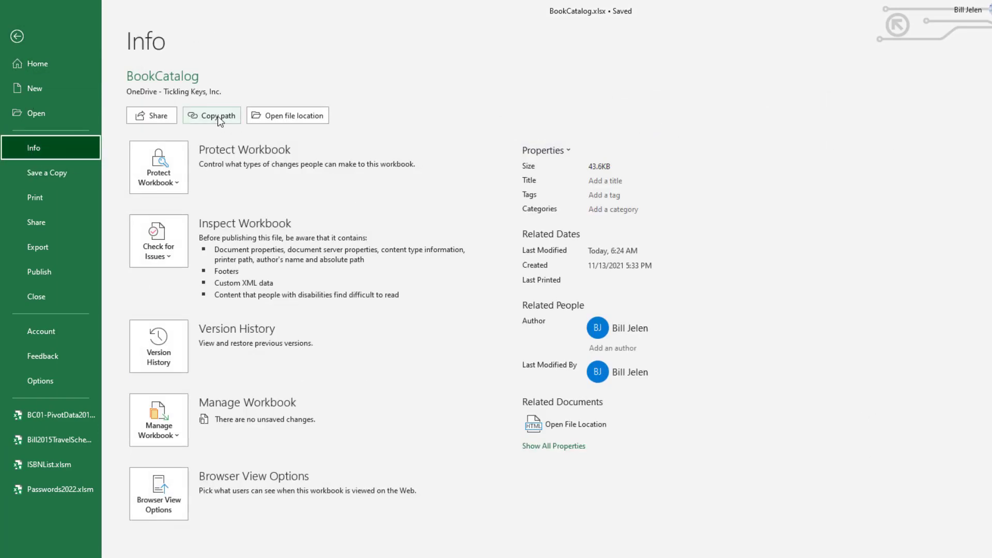
left_click(218, 115)
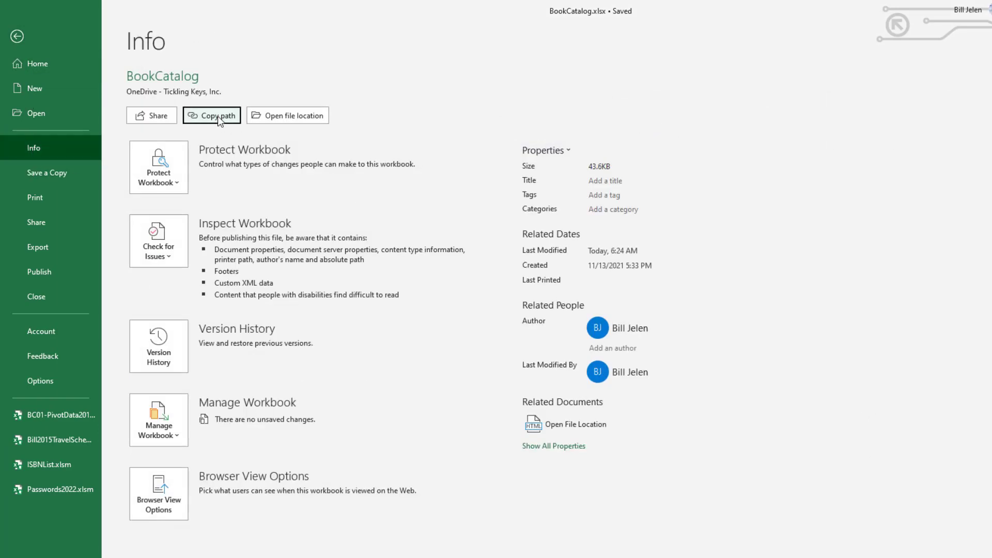
left_click(17, 36)
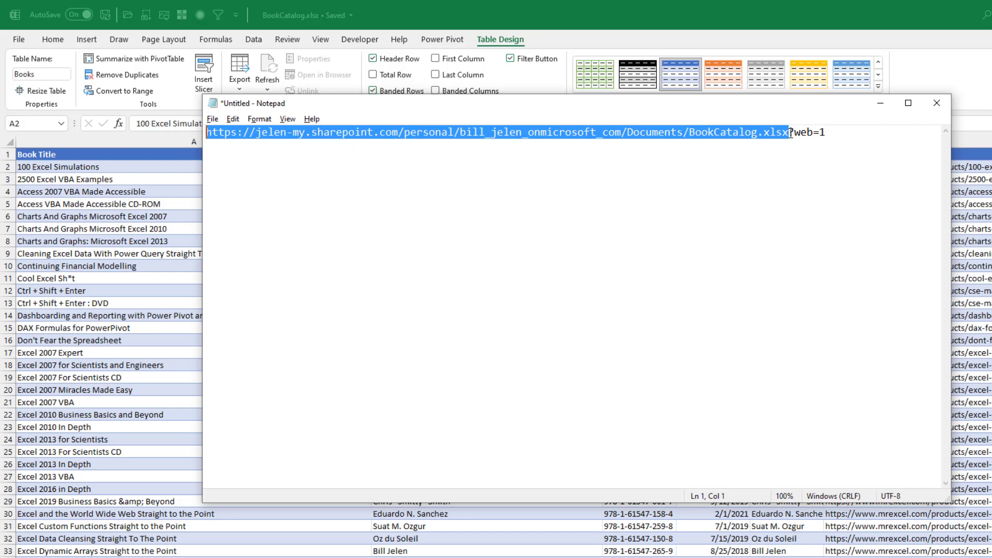
left_click(791, 133)
left_click_drag(790, 133, 206, 132)
key("ctrl+c")
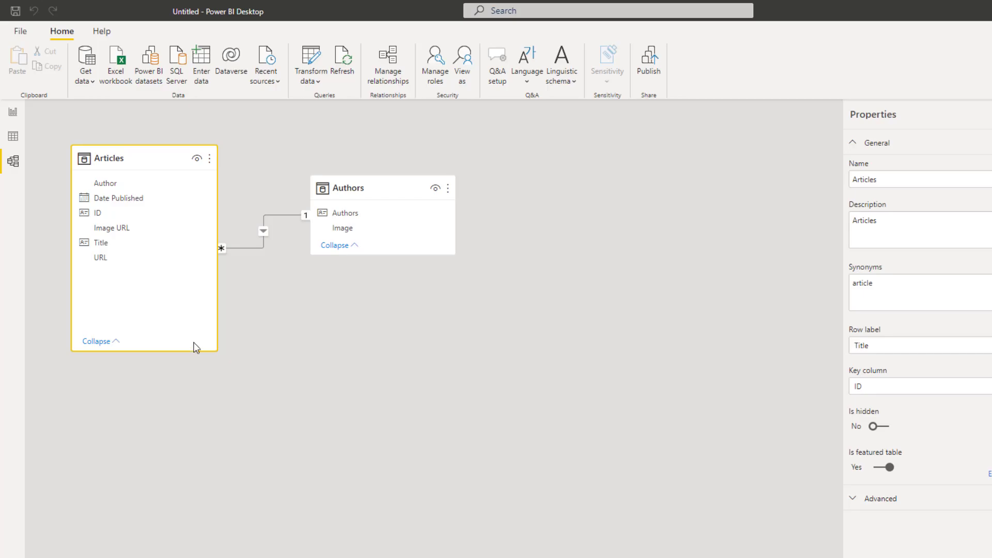
- Start a new blank Power BI report and dismiss the start screen
left_click(20, 31)
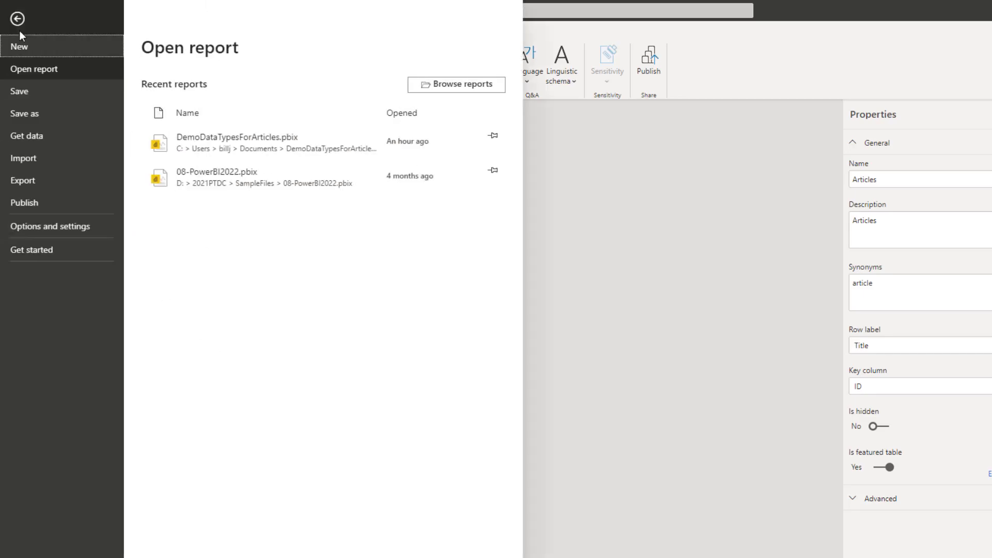
left_click(22, 47)
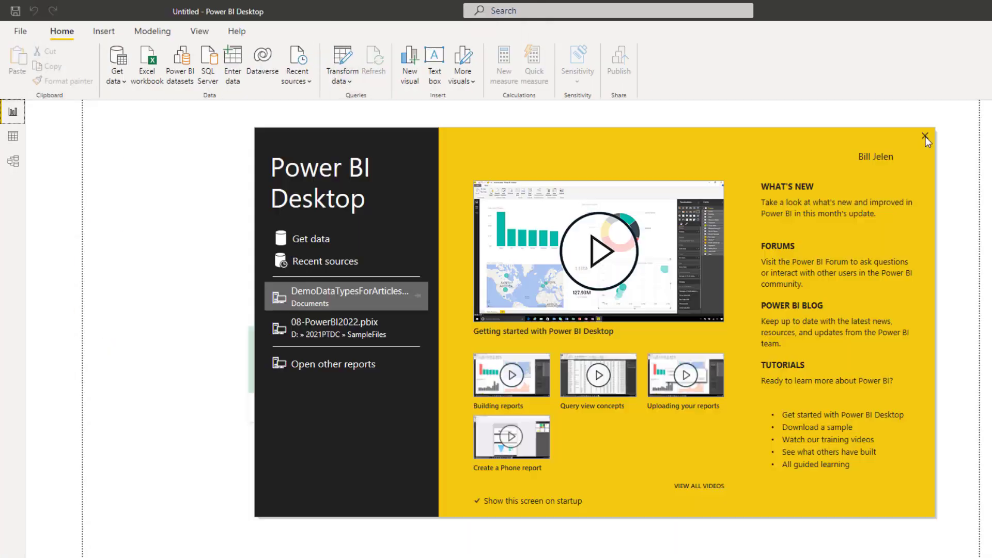
left_click(926, 138)
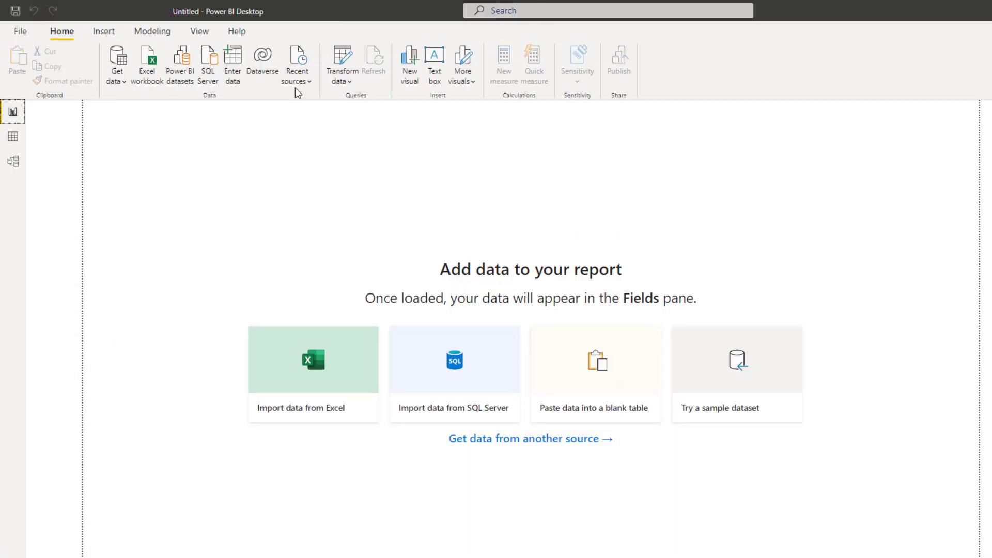
- Connect a Web data source using the pasted SharePoint URL of BookCatalog.xlsx
left_click(117, 78)
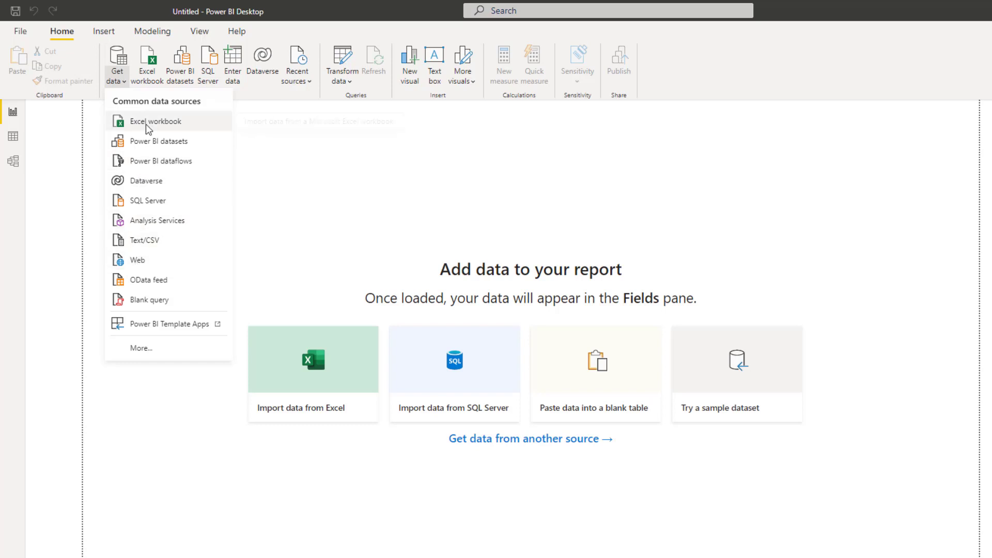
left_click(140, 261)
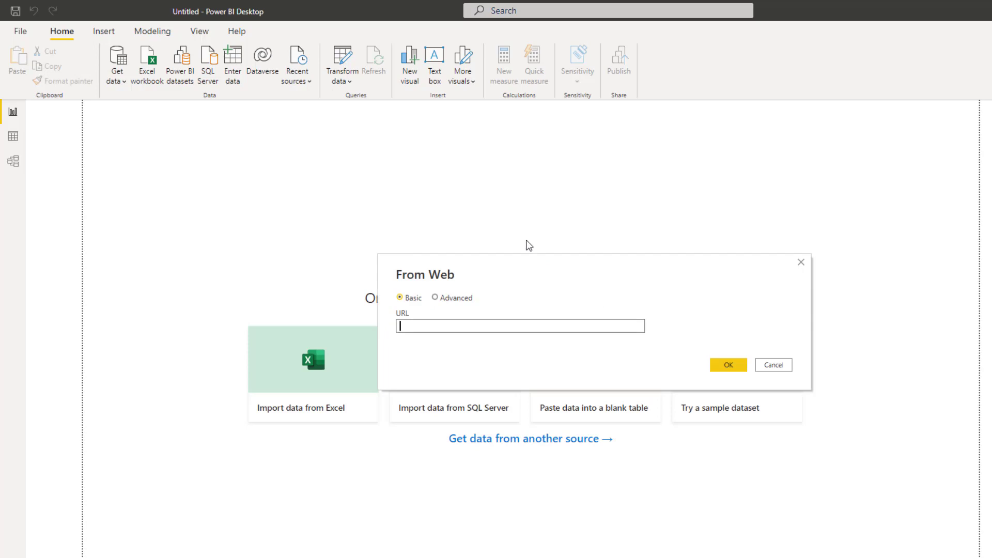
key("ctrl+v")
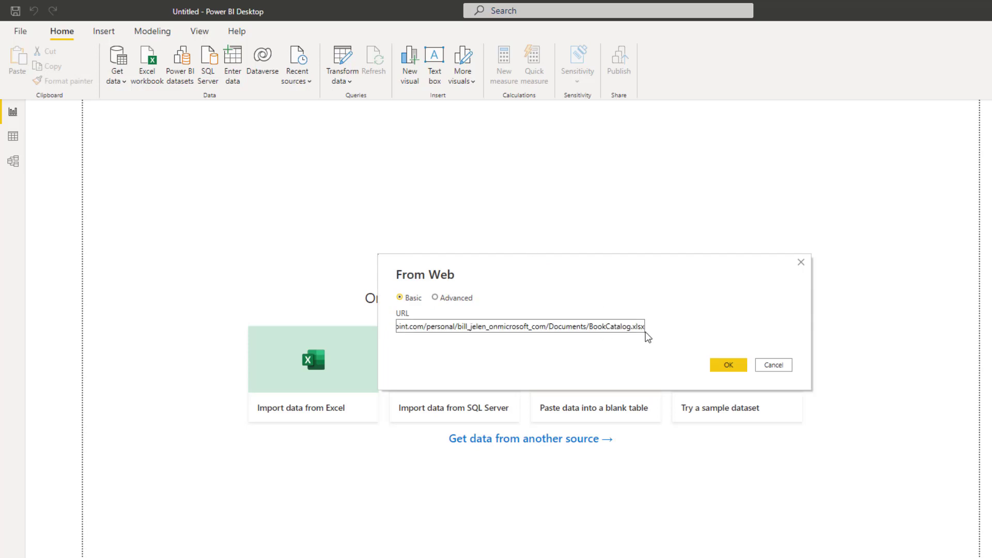
left_click(728, 365)
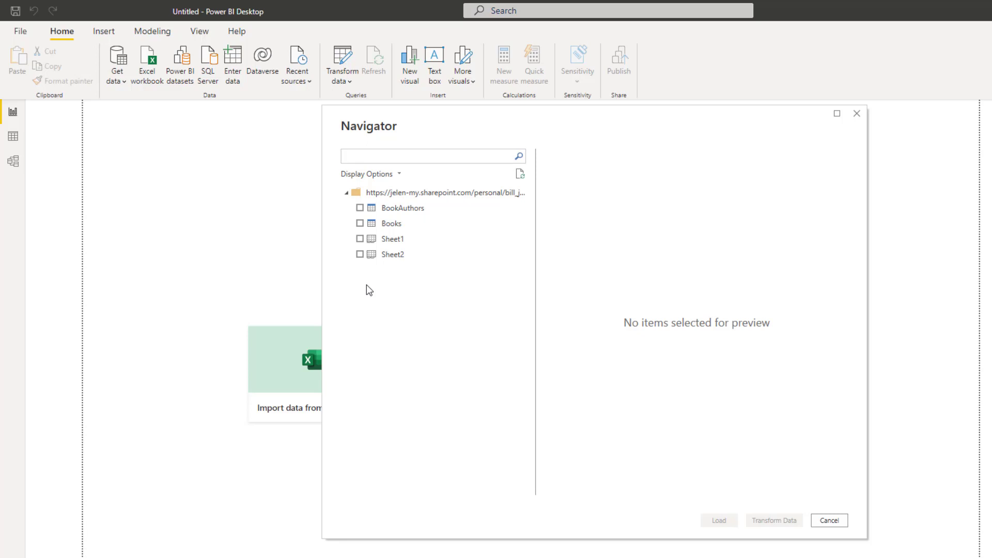
- Tick Books and BookAuthors in the Navigator and load both tables
left_click(359, 224)
left_click(360, 208)
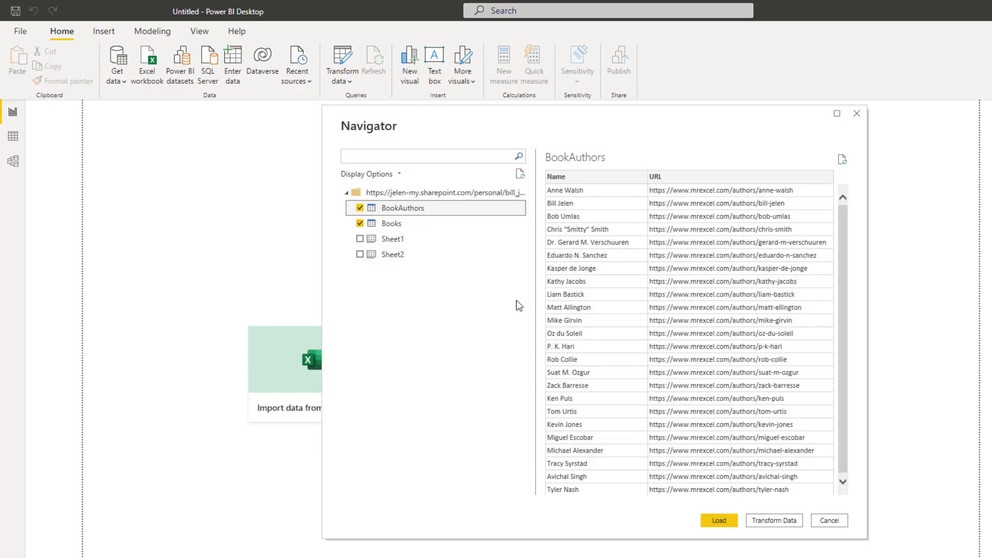
left_click(724, 519)
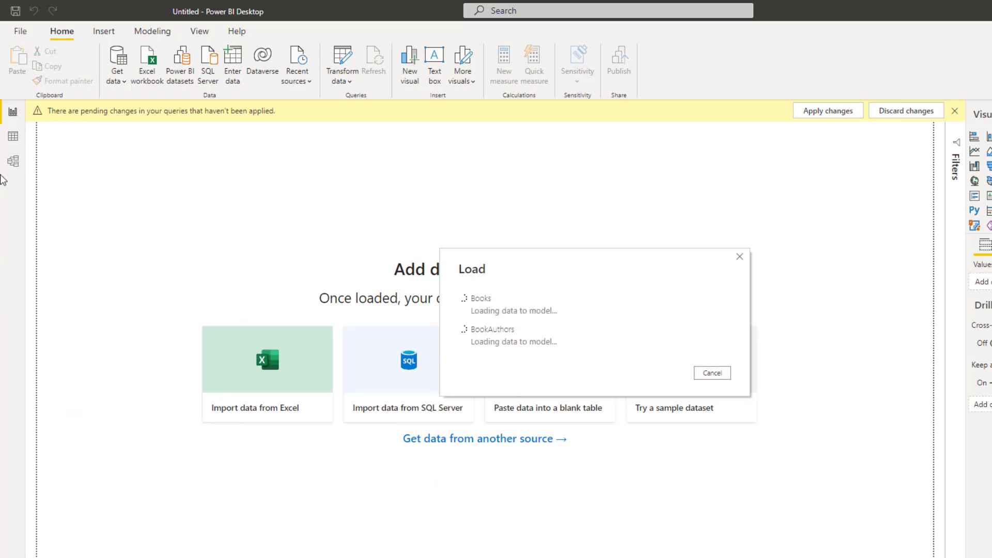
- In Data view, set the BookAuthors URL column's data category to Web URL
left_click(13, 138)
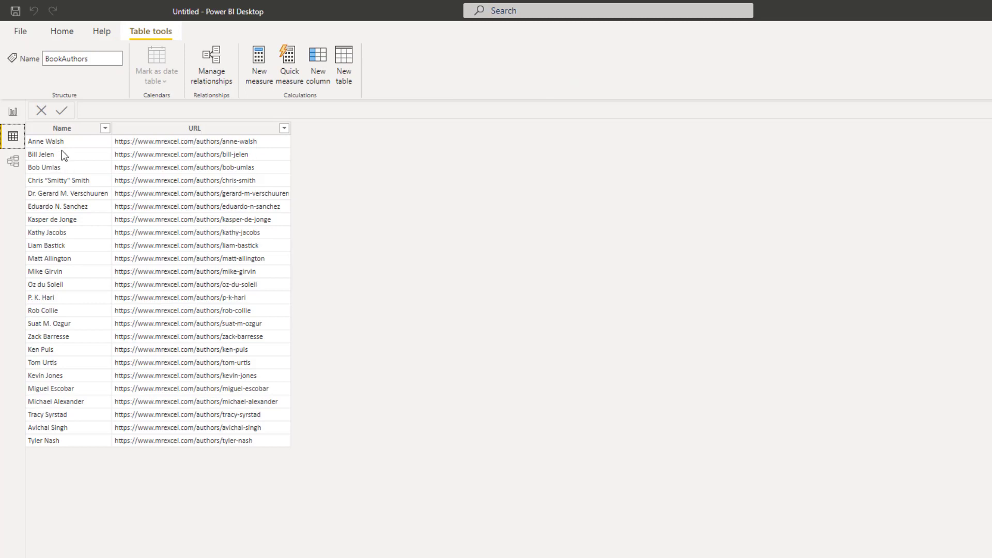
left_click(187, 129)
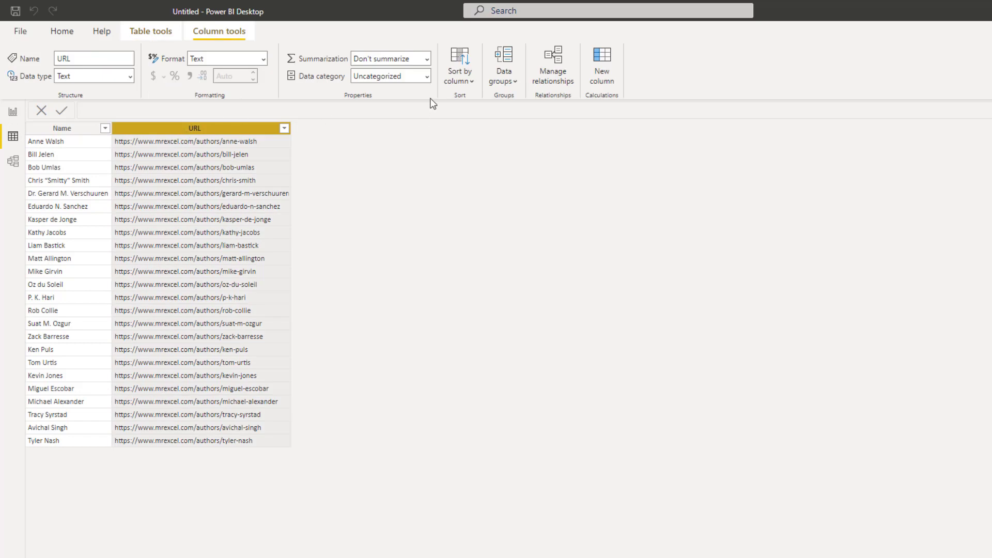
left_click(426, 77)
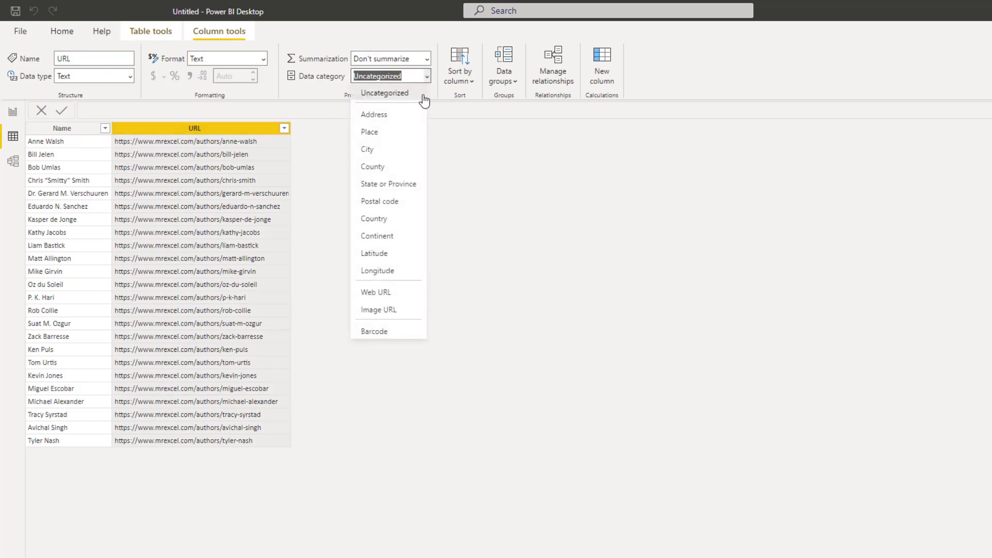
left_click(385, 293)
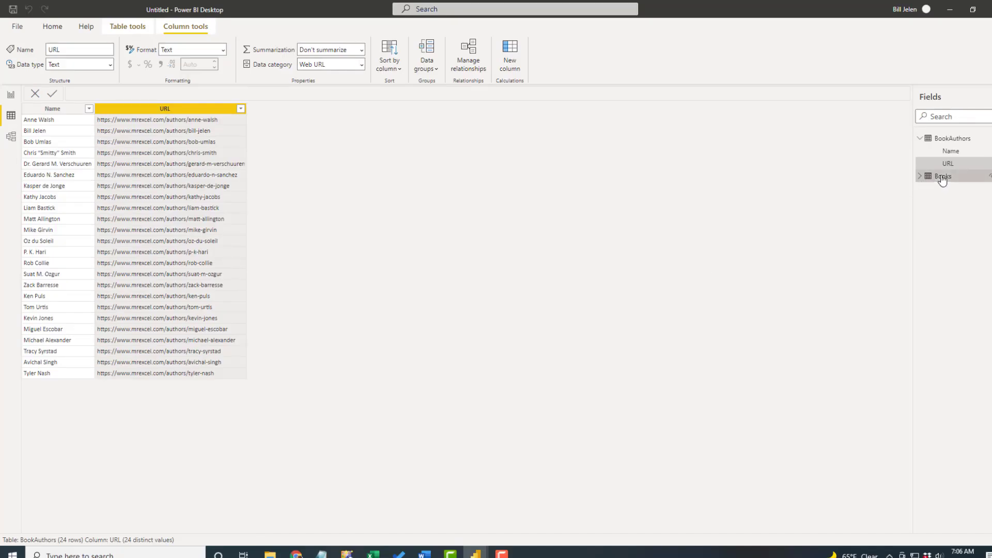
- Set the Books table's URL column data category to Web URL
left_click(942, 176)
left_click(419, 107)
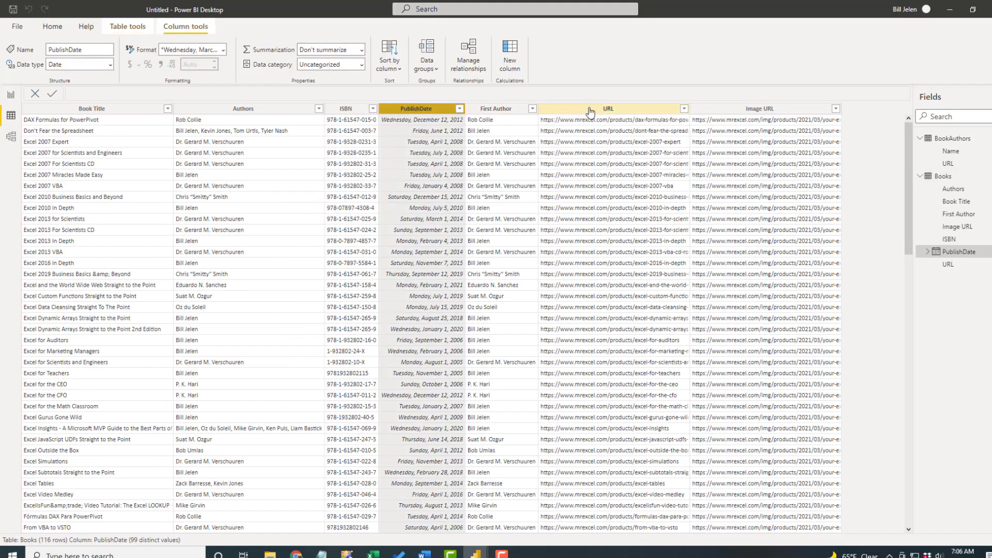
left_click(608, 108)
left_click(362, 65)
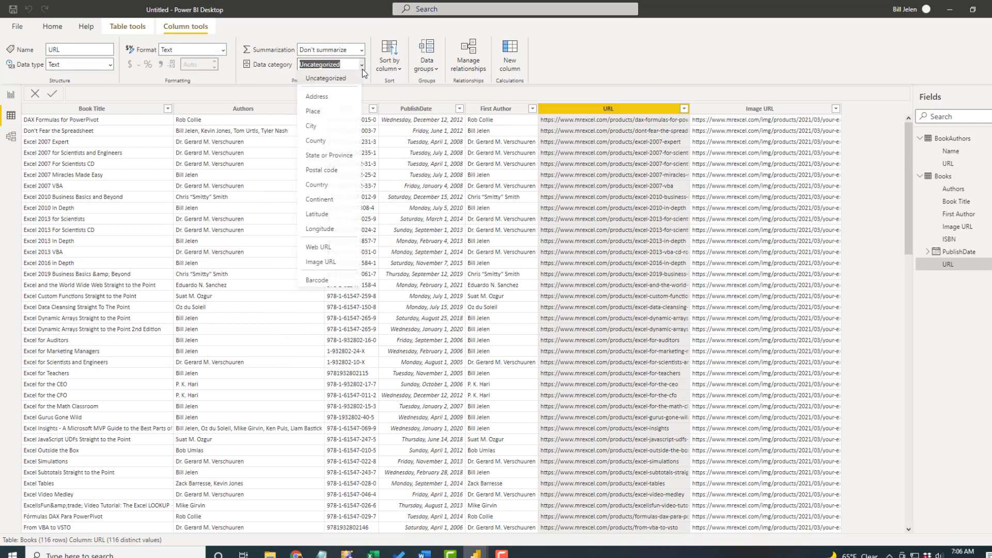
left_click(326, 247)
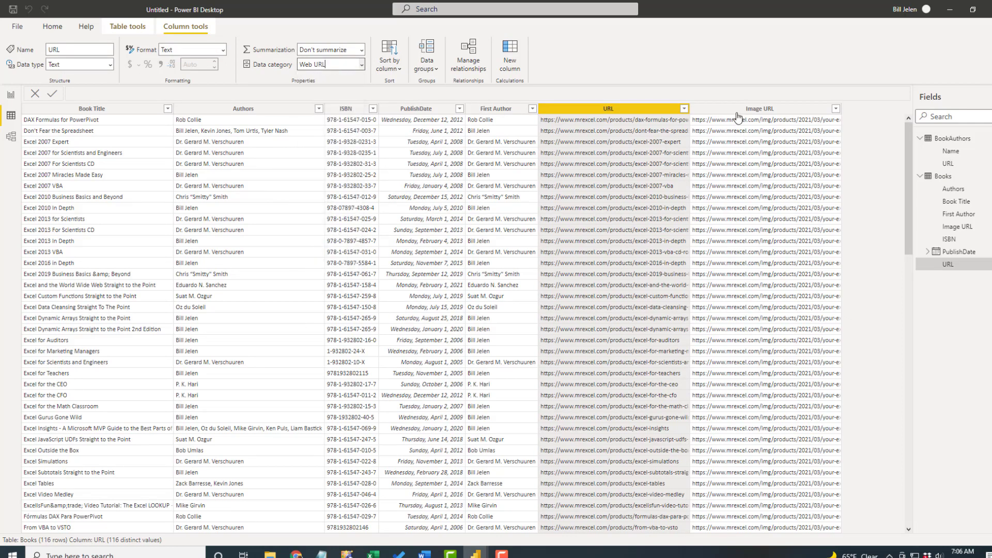
- Set the Books Image URL column's data category to Image URL
left_click(737, 111)
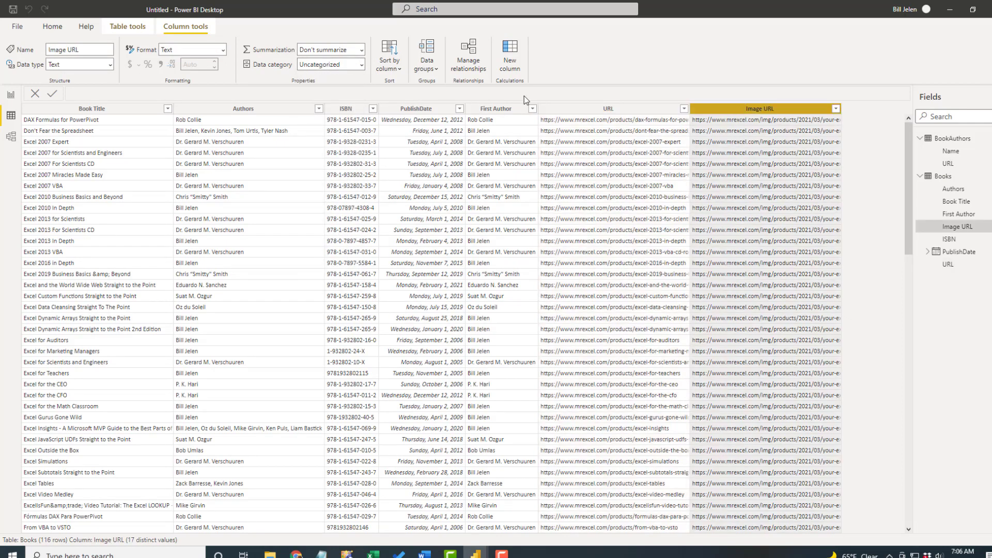
left_click(361, 65)
left_click(330, 110)
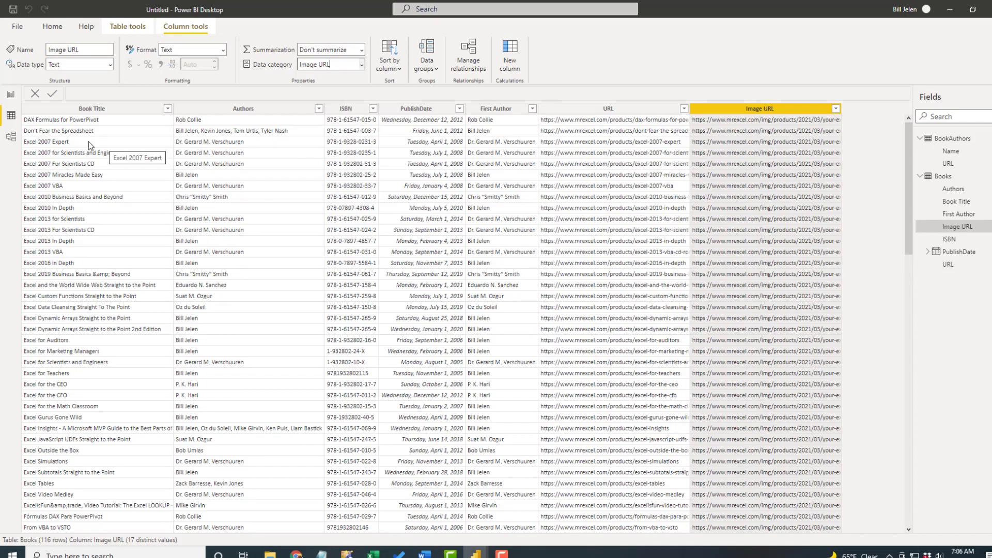
- In Model view, link BookAuthors Name to Books First Author and show BookAuthors properties
left_click(11, 138)
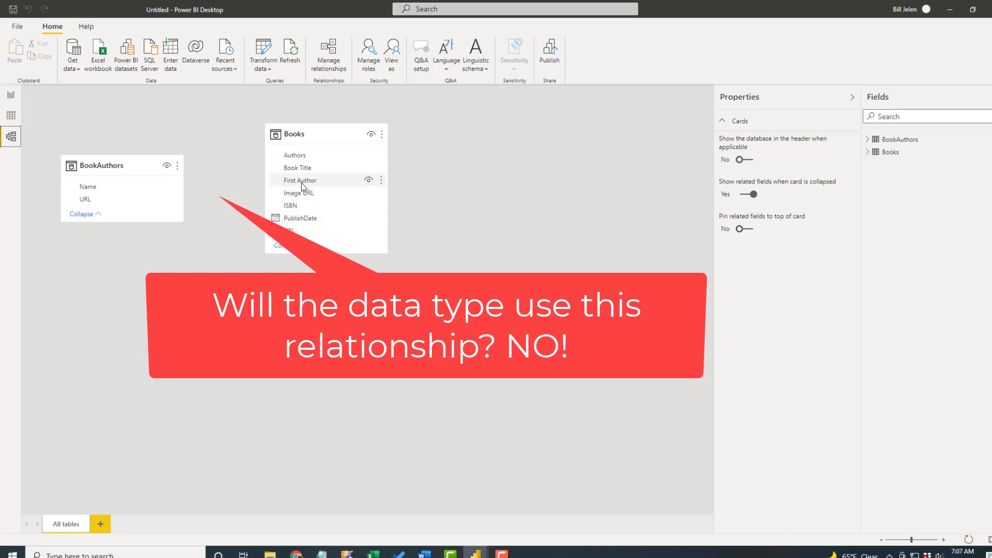
left_click_drag(302, 181, 88, 187)
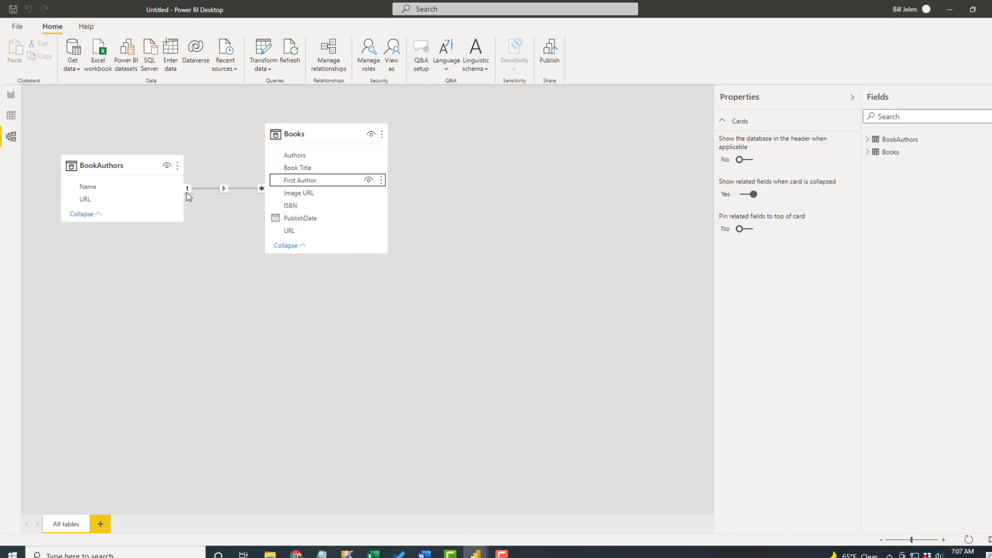
left_click(93, 166)
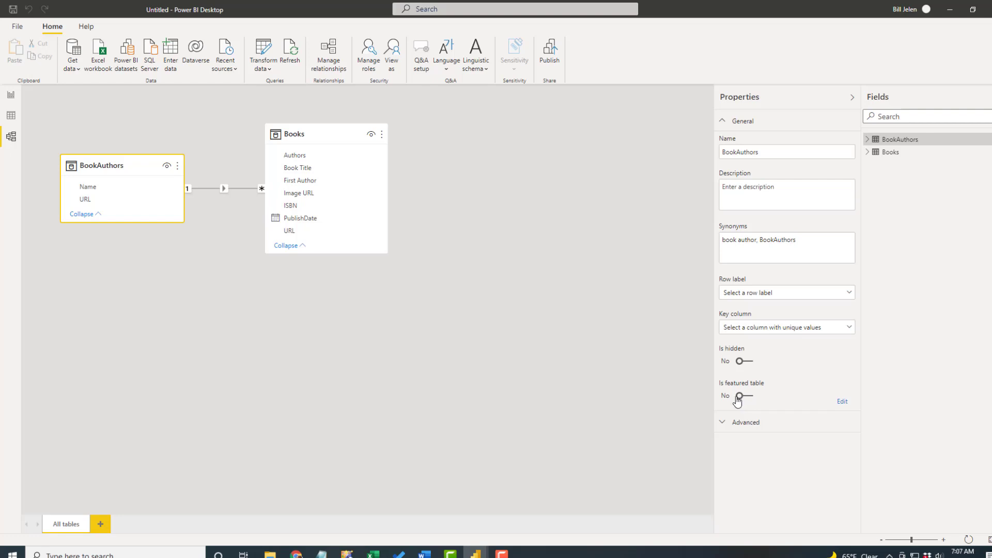
- Feature the BookAuthors table as 'List of Book Authors', with Name as row label and key column
left_click(744, 397)
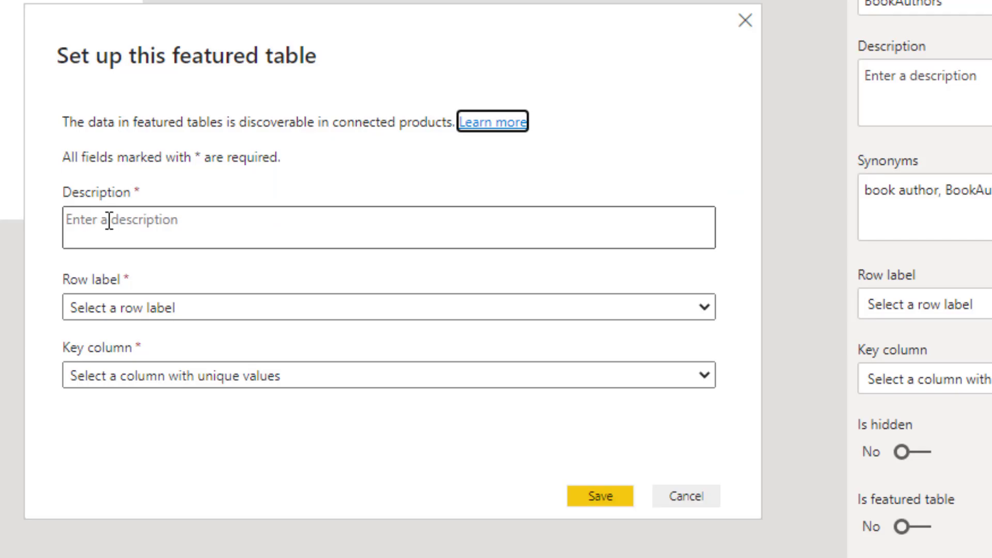
left_click(109, 220)
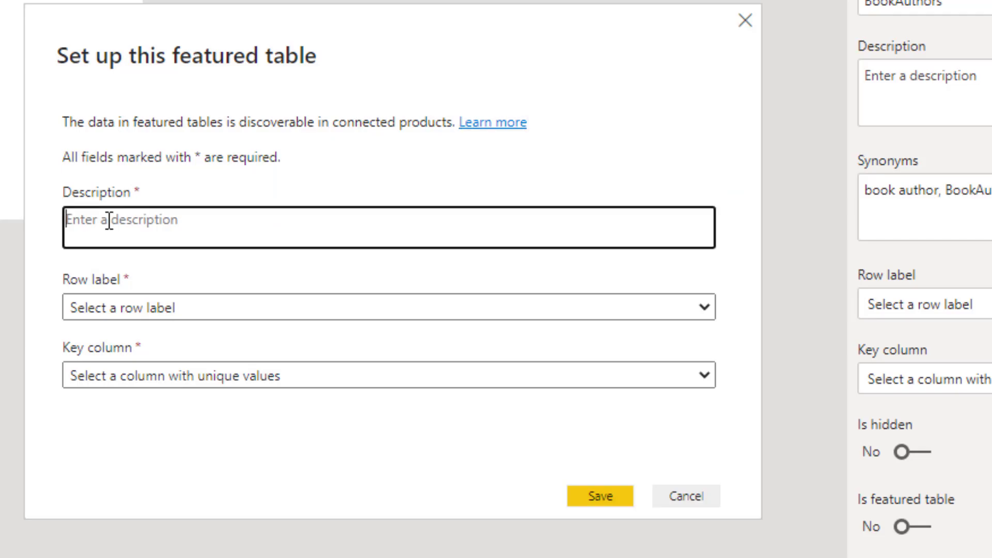
type("List of Book")
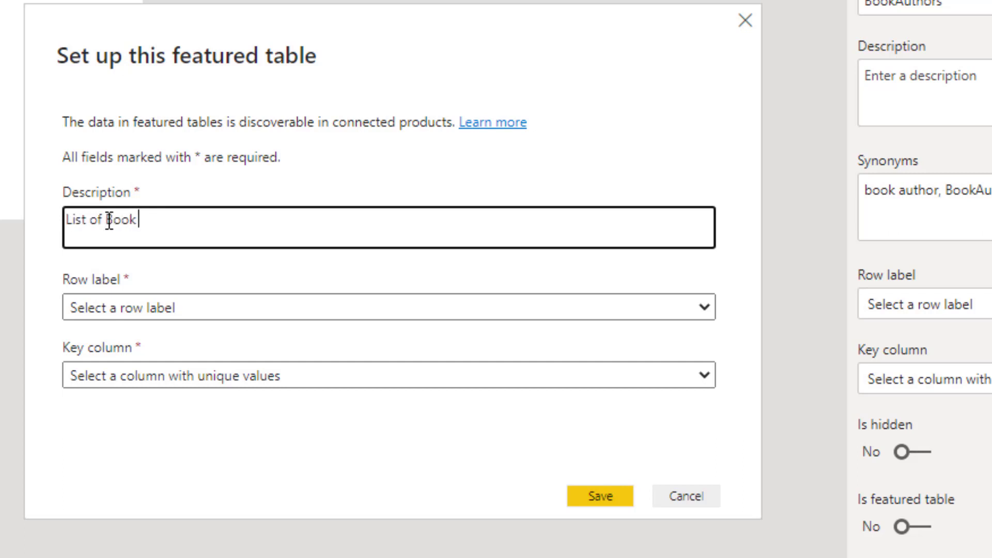
type(" Authors")
left_click(159, 308)
left_click(97, 351)
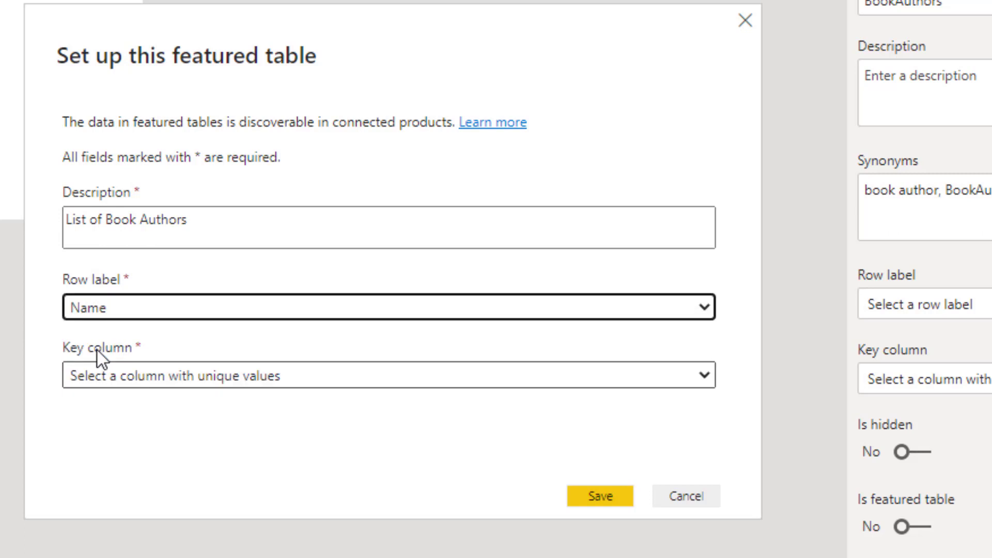
left_click(118, 374)
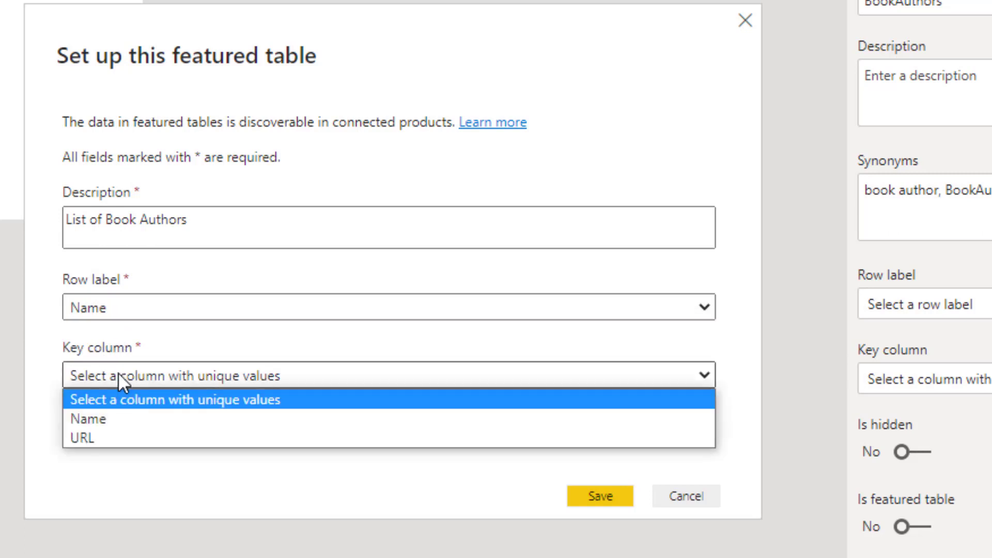
left_click(100, 418)
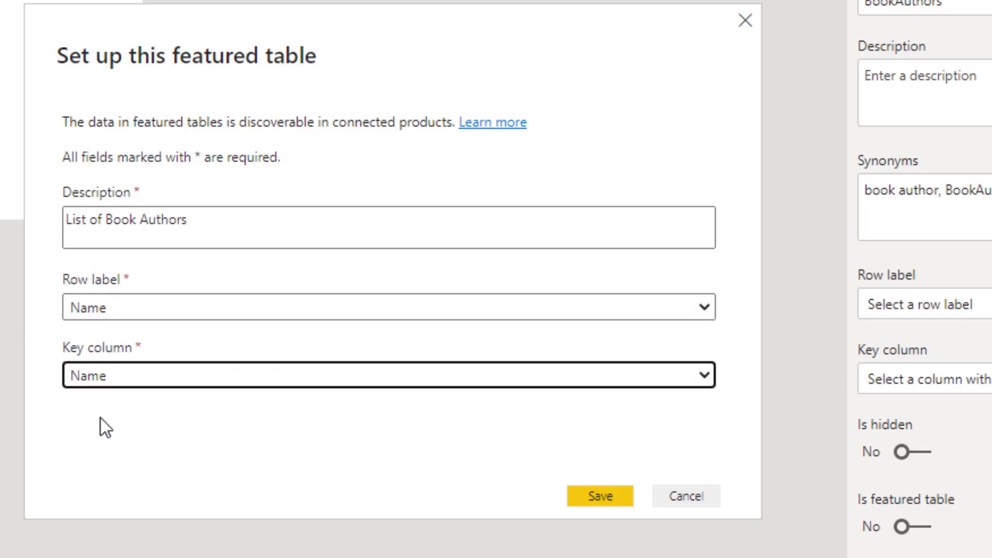
left_click(600, 496)
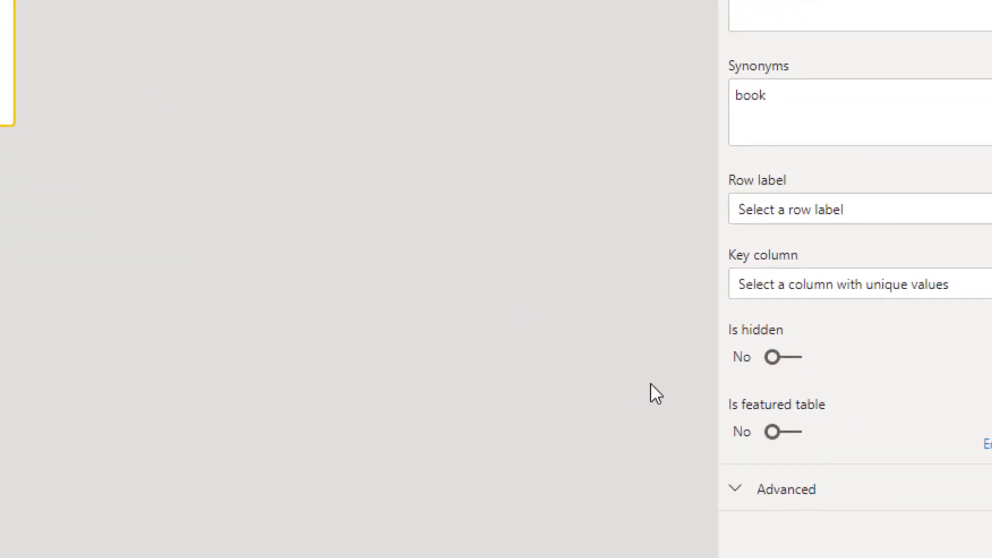
- Feature the Books table with a company-products description, using Book Title as row label and key
left_click(778, 434)
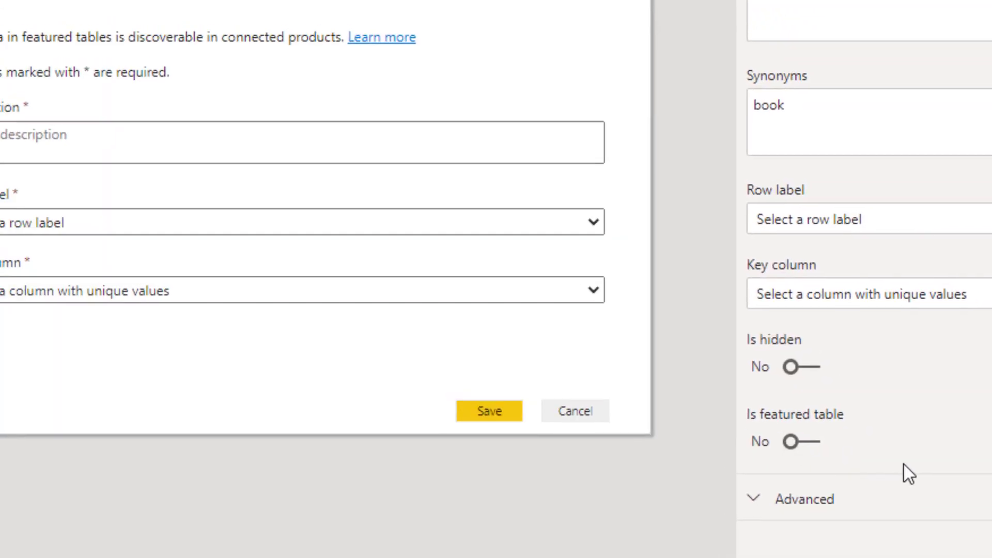
left_click(88, 196)
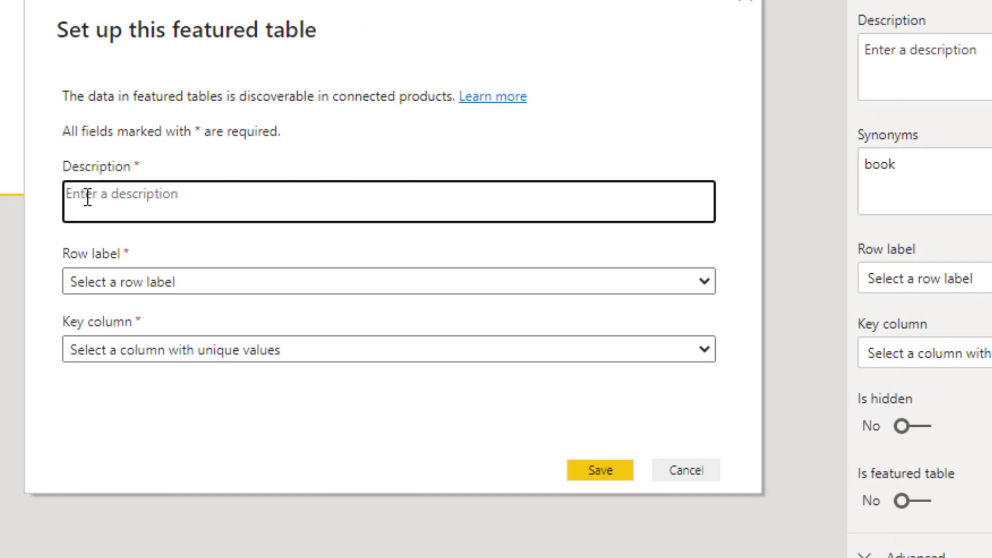
type("List of ")
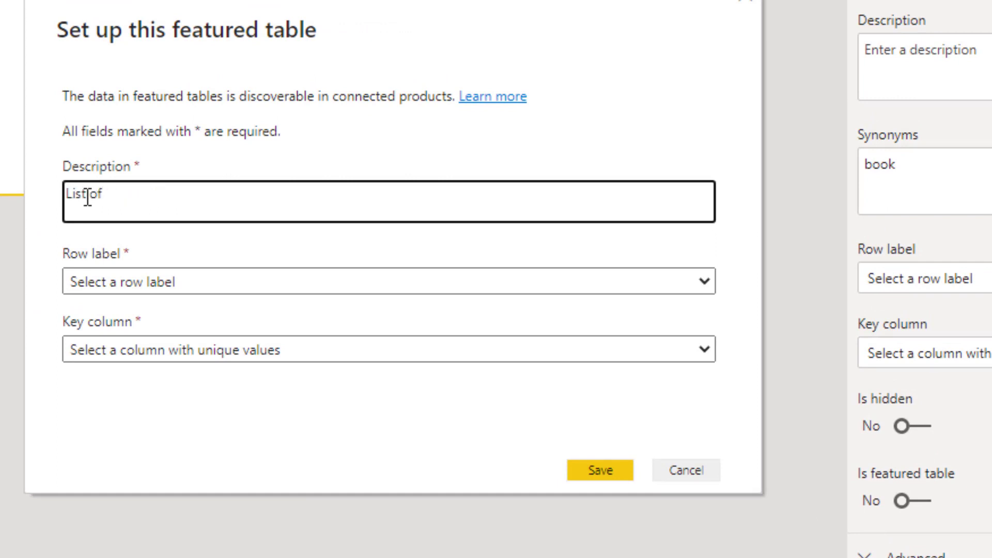
type("our company products")
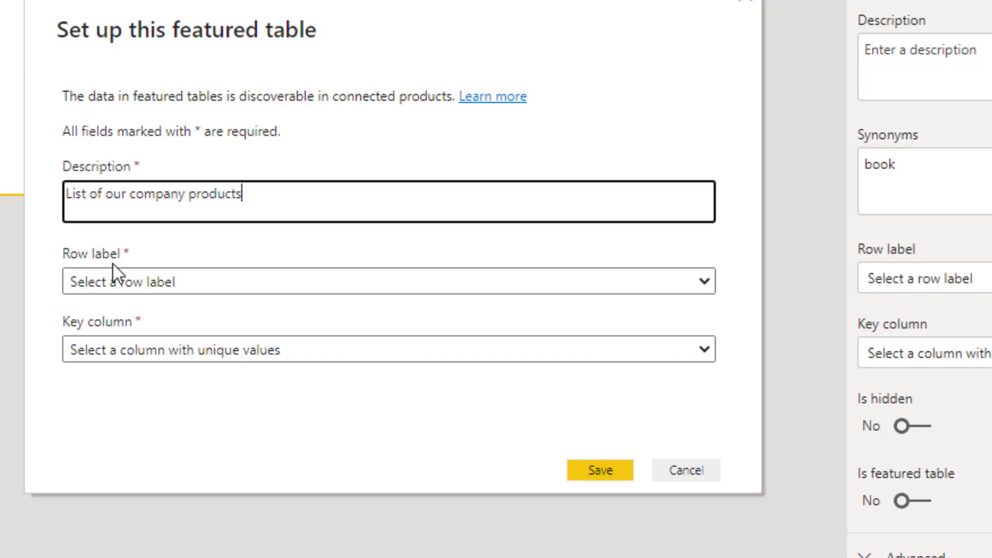
left_click(113, 292)
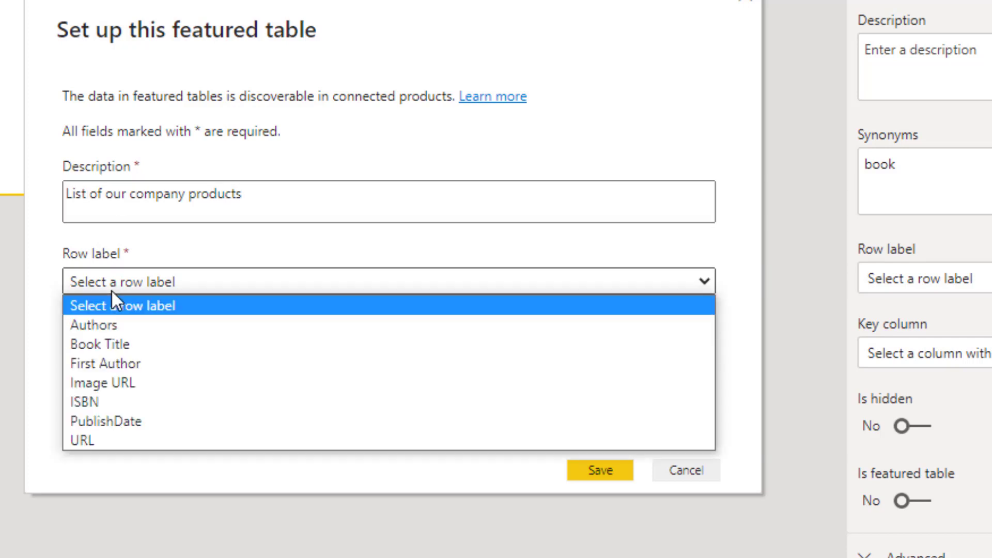
left_click(102, 343)
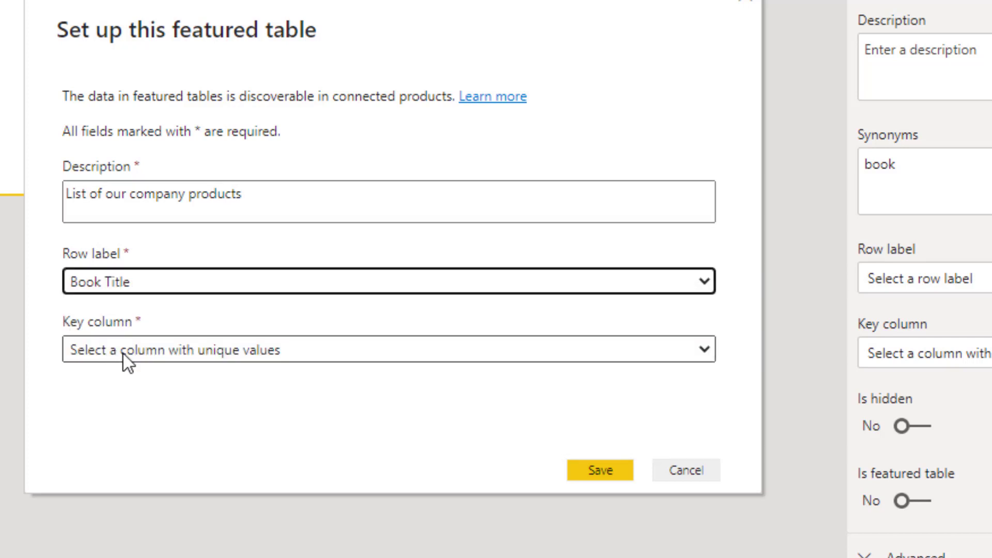
left_click(124, 355)
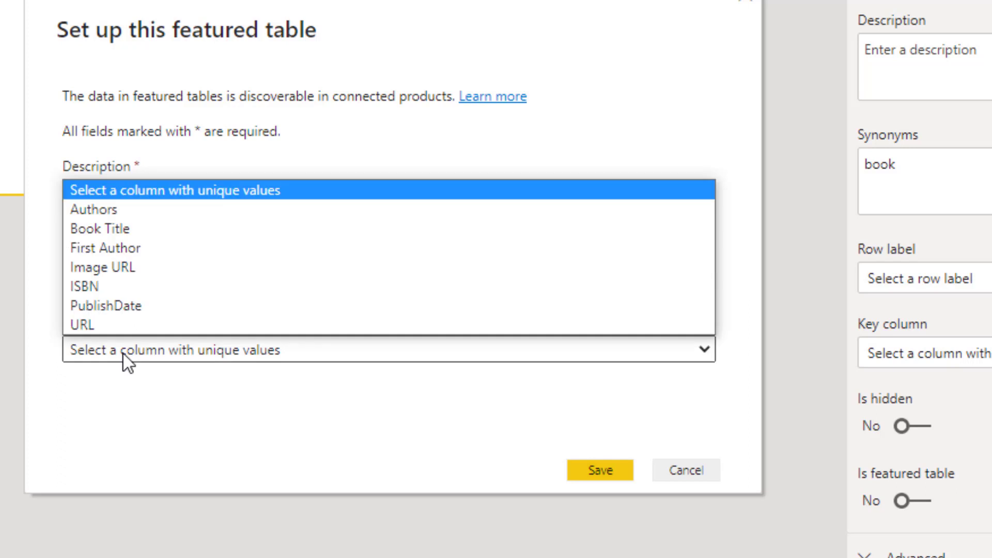
left_click(120, 232)
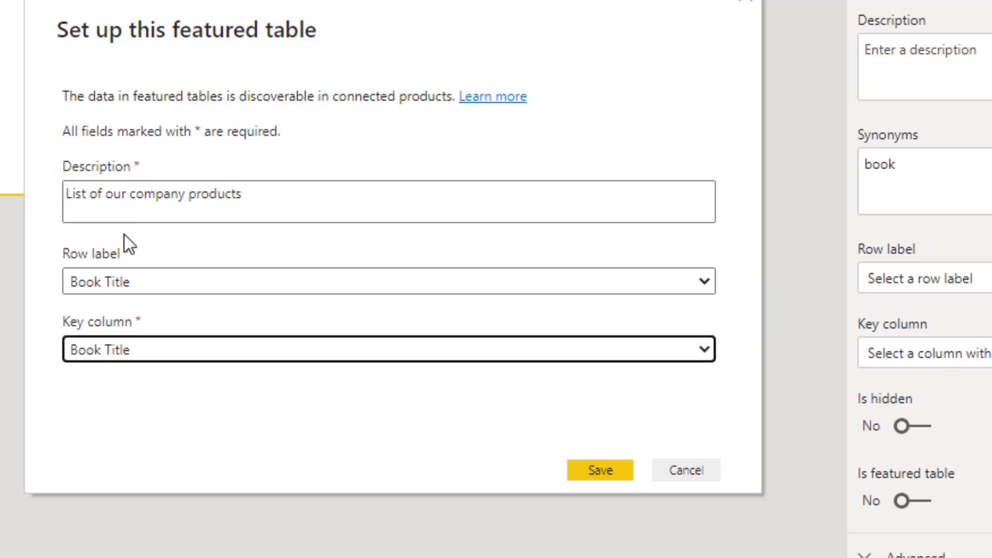
left_click(597, 471)
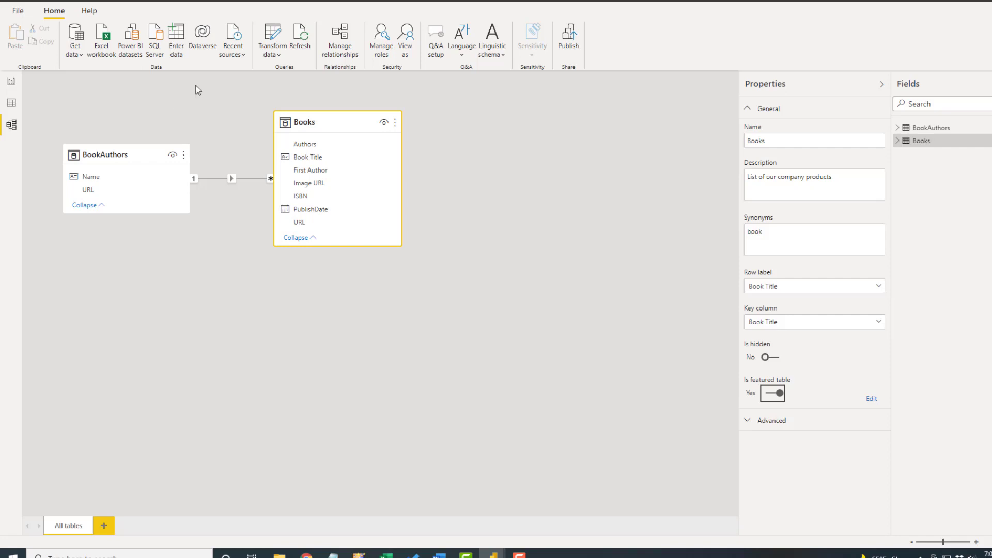
- Save the model and publish the DemoDataTypesForBooks report to the MrExcel workspace
left_click(569, 37)
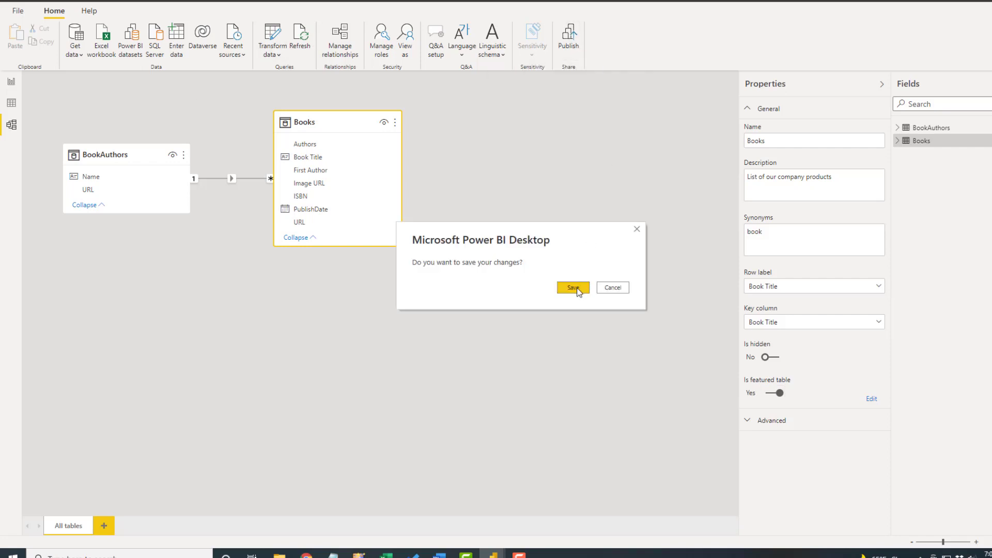
left_click(573, 288)
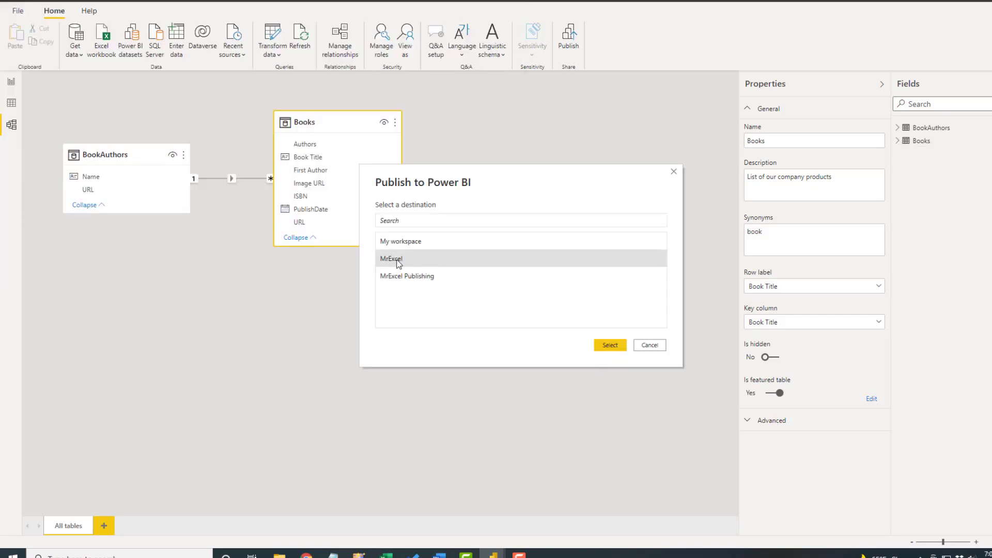
left_click(398, 265)
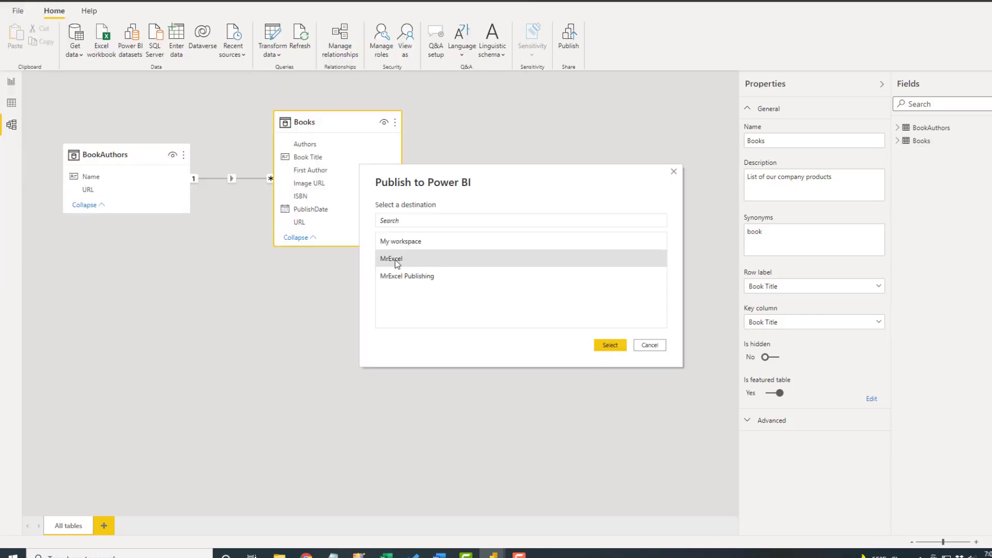
left_click(609, 346)
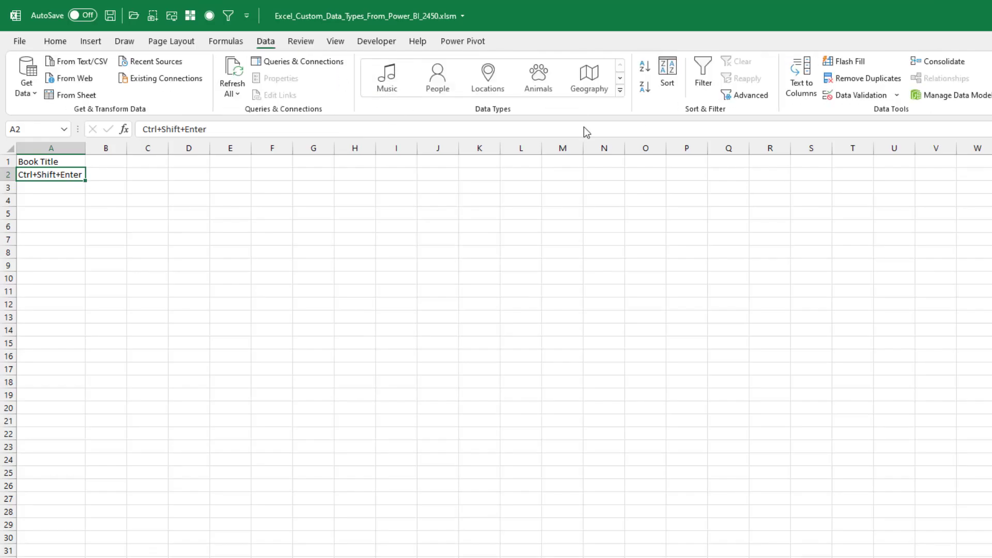
- Convert A2's book title to the organization's Books data type, picking the first matching result
left_click(620, 91)
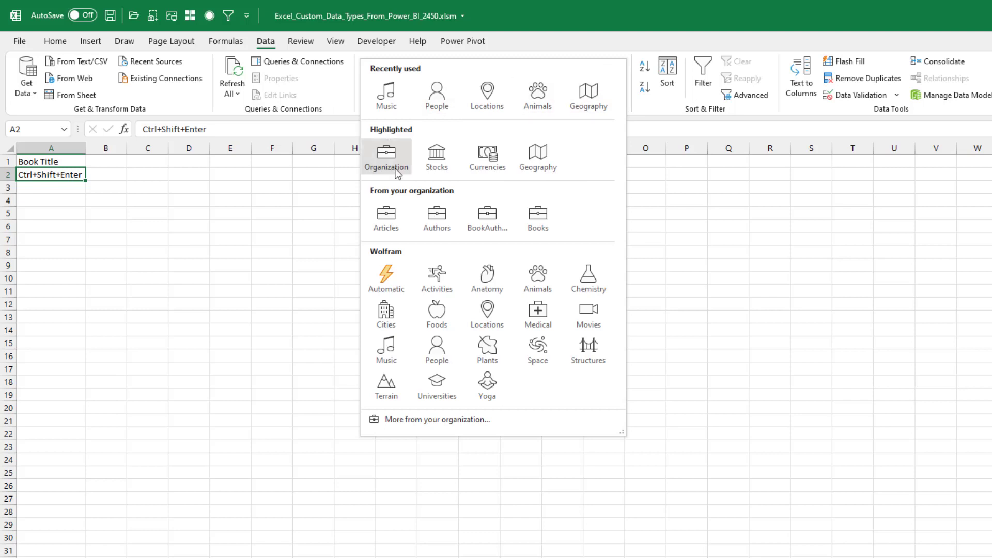
left_click(543, 219)
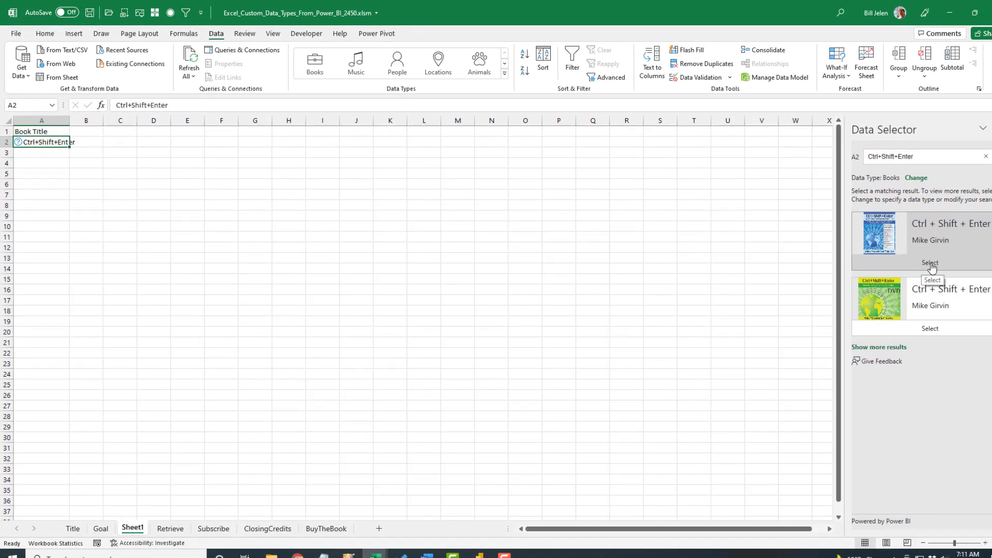
left_click(931, 263)
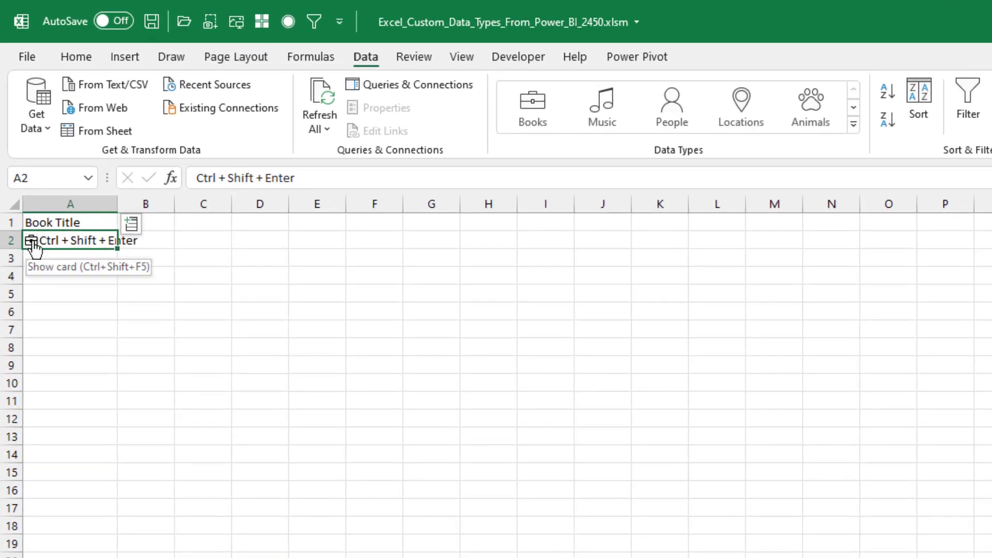
- Put the book's cover image in B2, enlarging row 2 and column B to show it
left_click(32, 242)
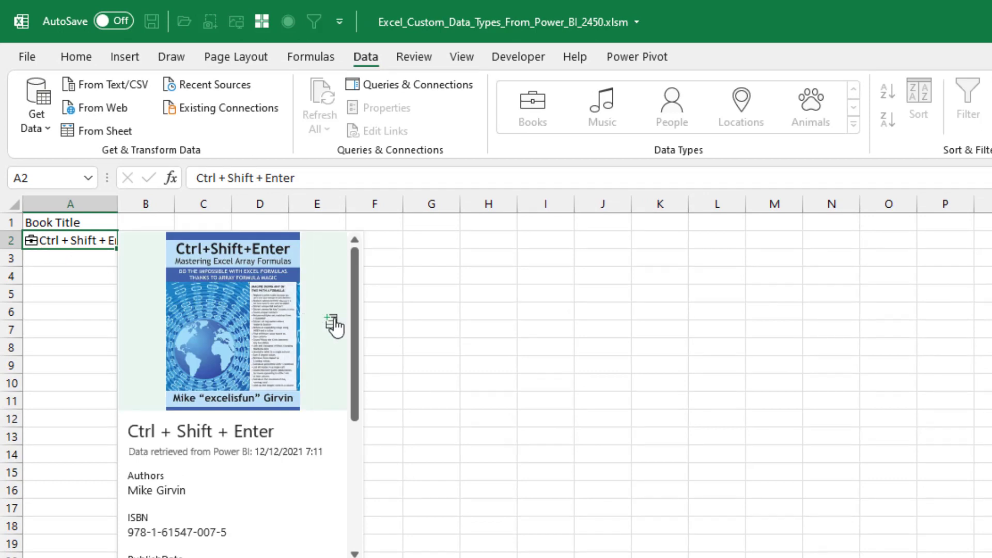
key("Escape")
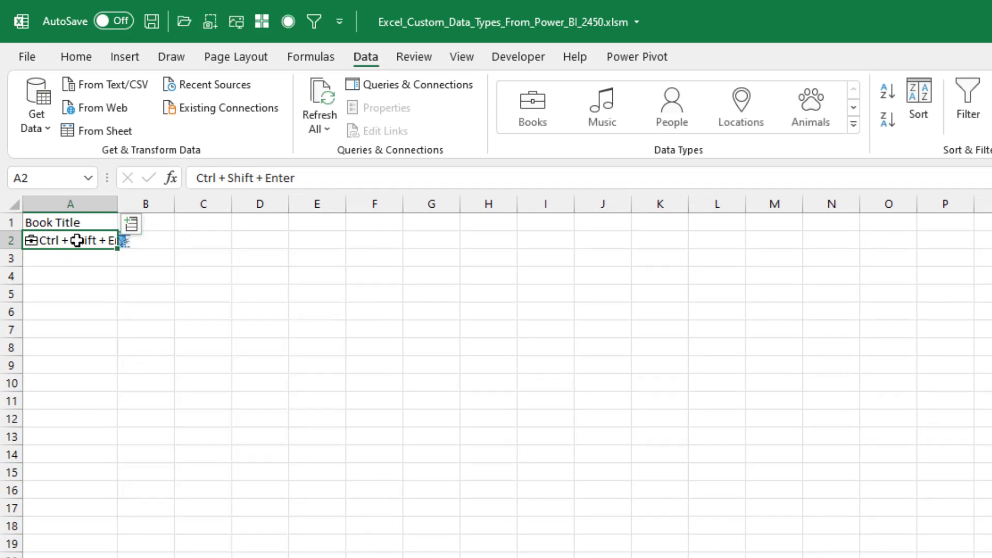
left_click_drag(5, 250, 5, 332)
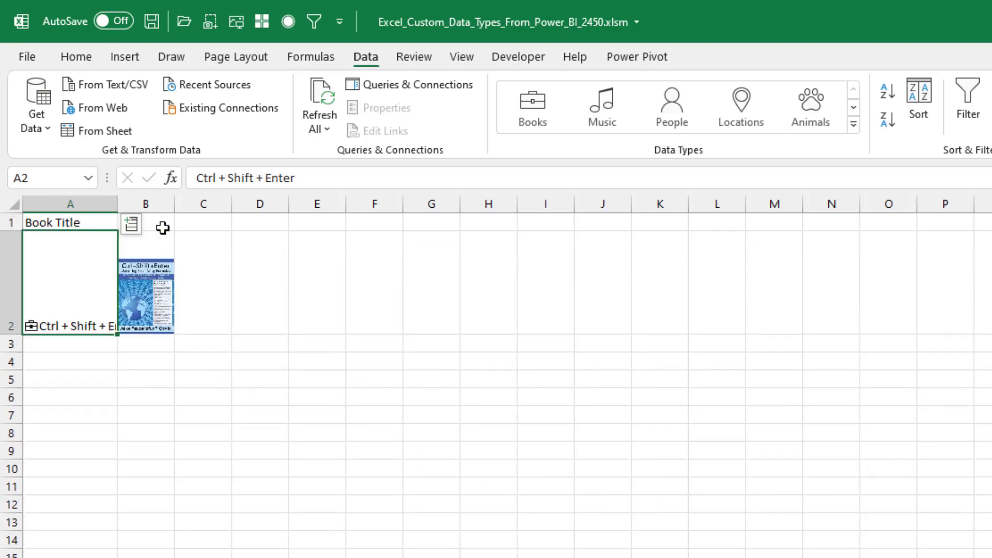
left_click_drag(174, 204, 240, 204)
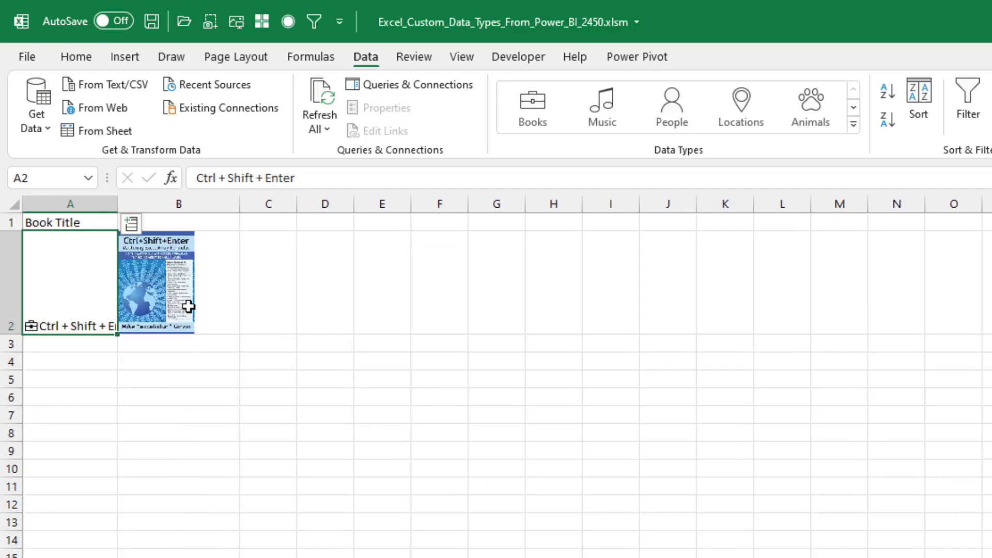
- Extract the author, Mike Girvin, from the book's card into C2
left_click(32, 327)
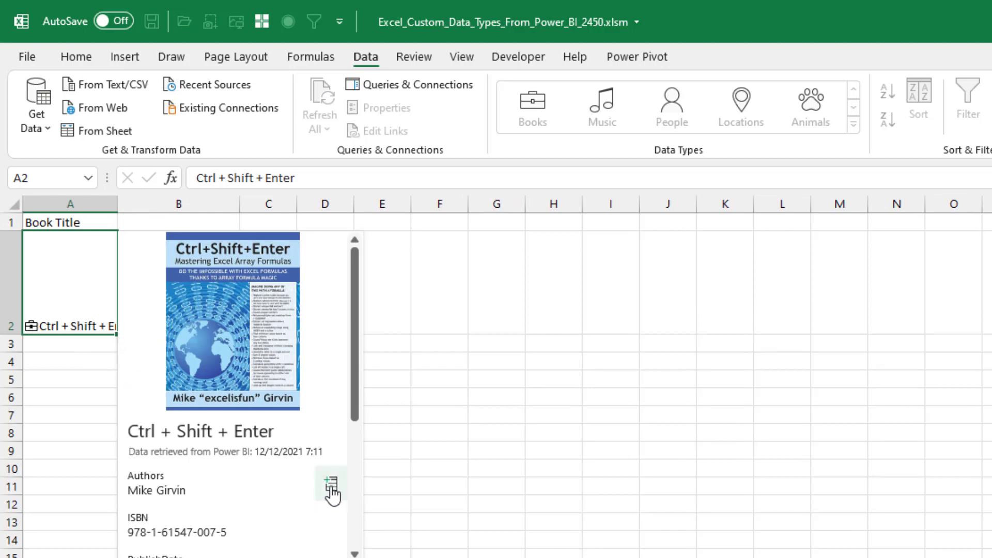
left_click(333, 489)
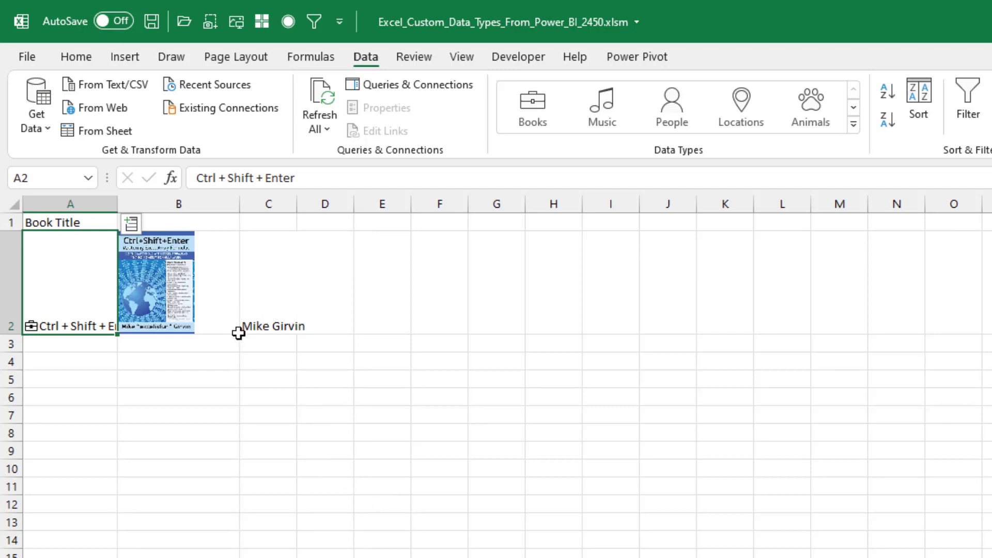
left_click(31, 328)
scroll(220, 496, "down", 2)
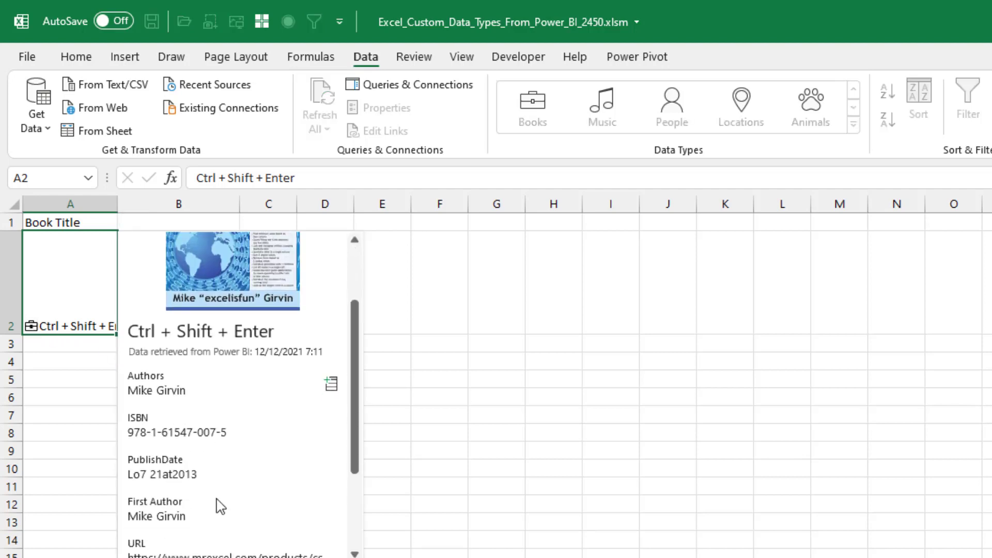
scroll(220, 505, "down", 2)
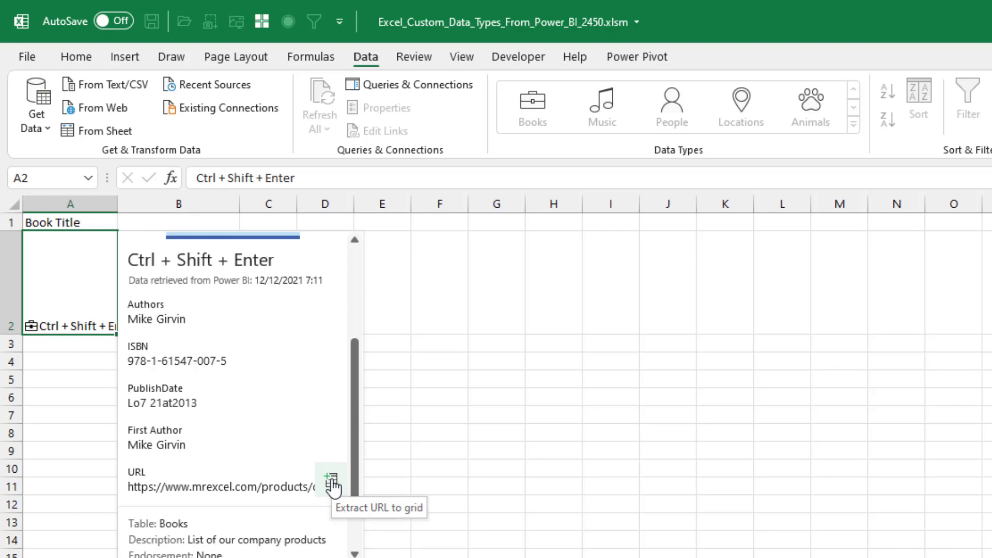
- Extract the book's URL into D2 and try changing the formula to =A2.URL.link
left_click(333, 486)
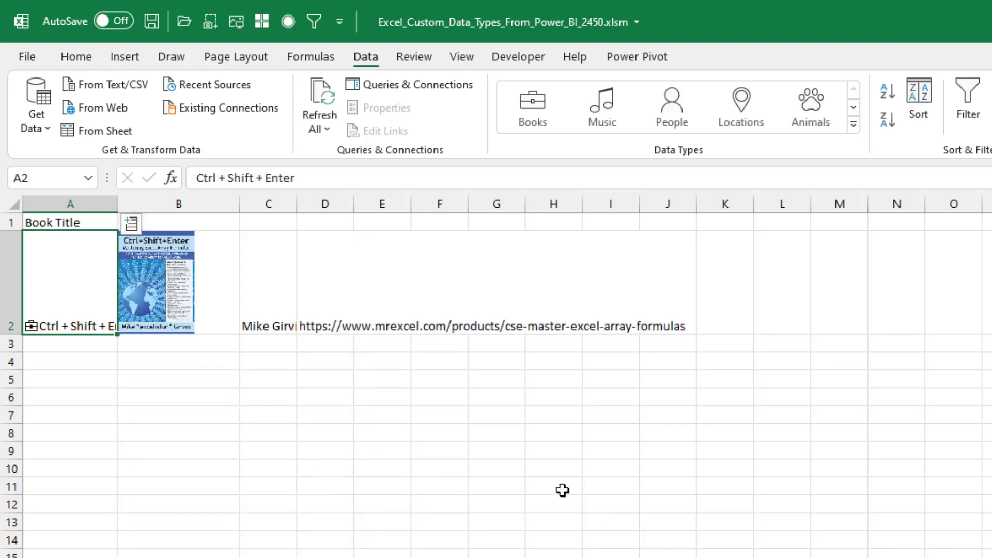
left_click(310, 318)
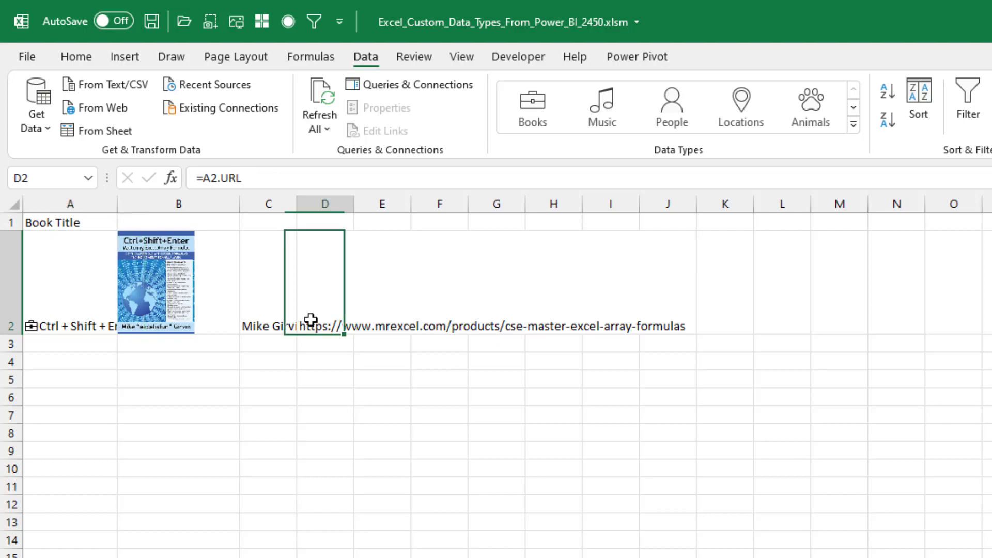
left_click(284, 179)
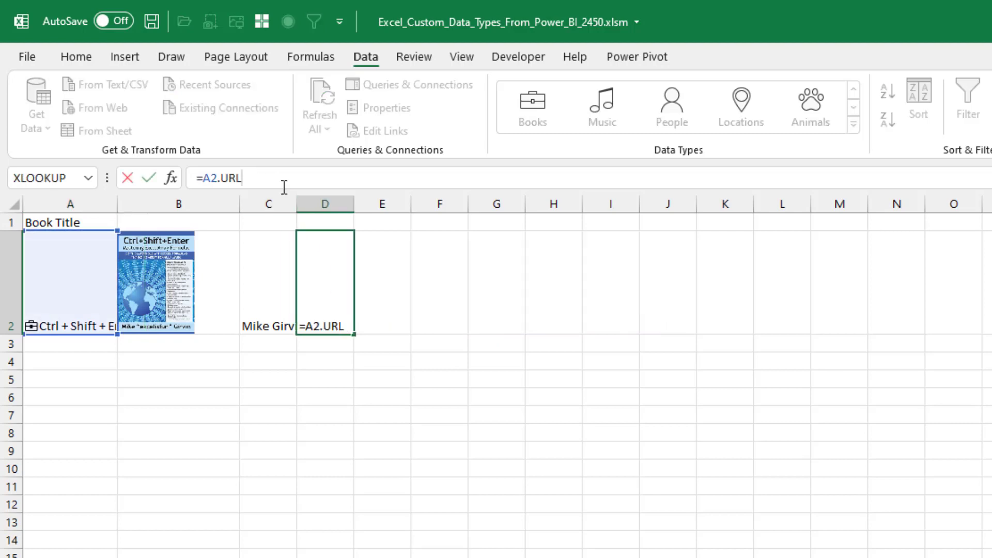
type(".lionk")
key("BackSpace")
key("BackSpace")
key("BackSpace")
type("nk")
key("Return")
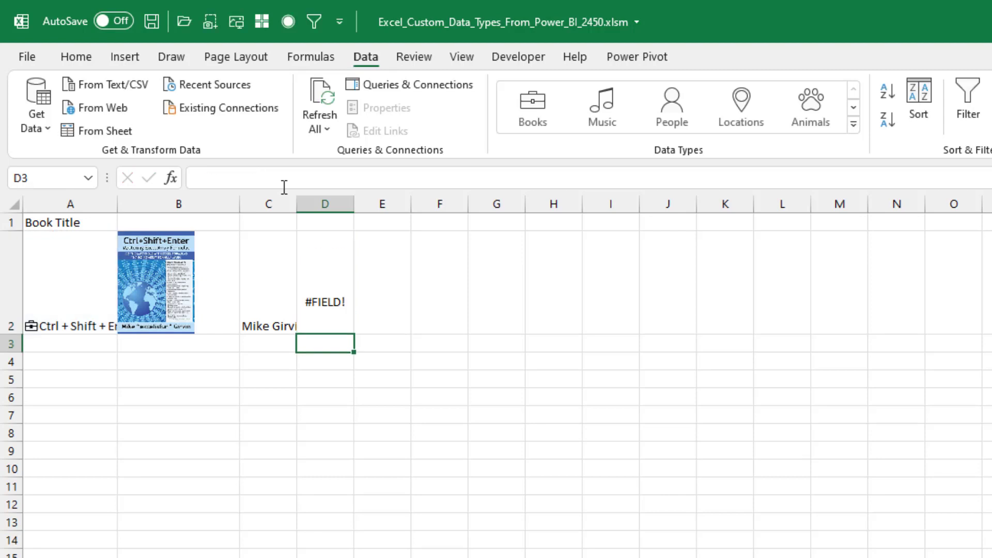
- Restore D2 to the working =A2.URL formula after the #FIELD! error
key("Up")
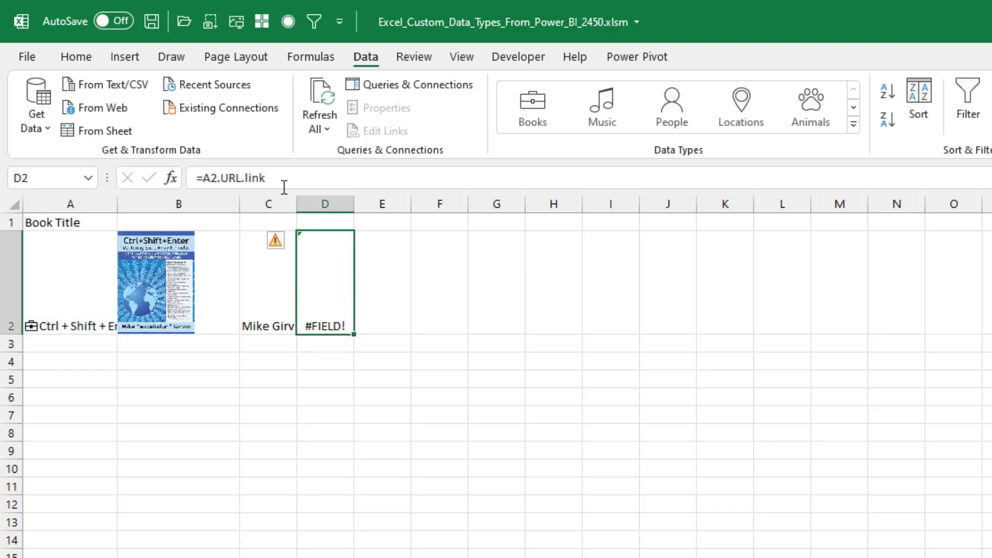
key("F2")
key("BackSpace")
key("BackSpace")
key("BackSpace")
key("BackSpace")
key("BackSpace")
key("ctrl+Return")
key("Left")
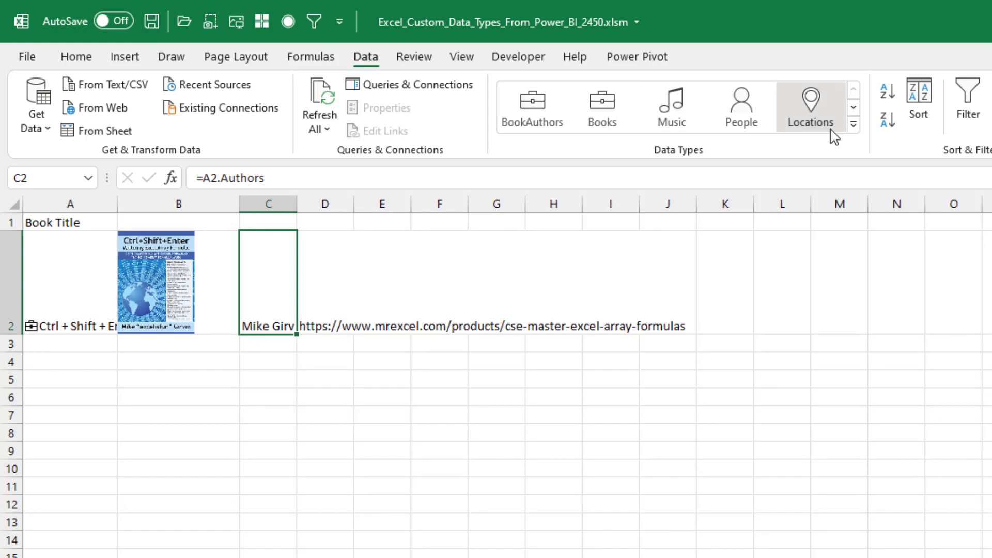
- Try converting C2's author to the BookAuthors data type, then dismiss the formula-cell error
left_click(854, 125)
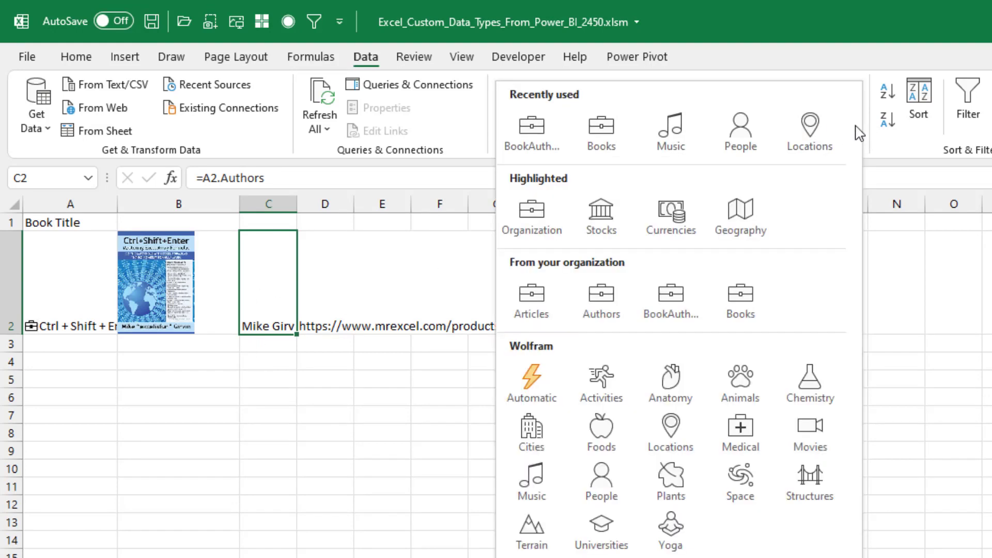
left_click(684, 301)
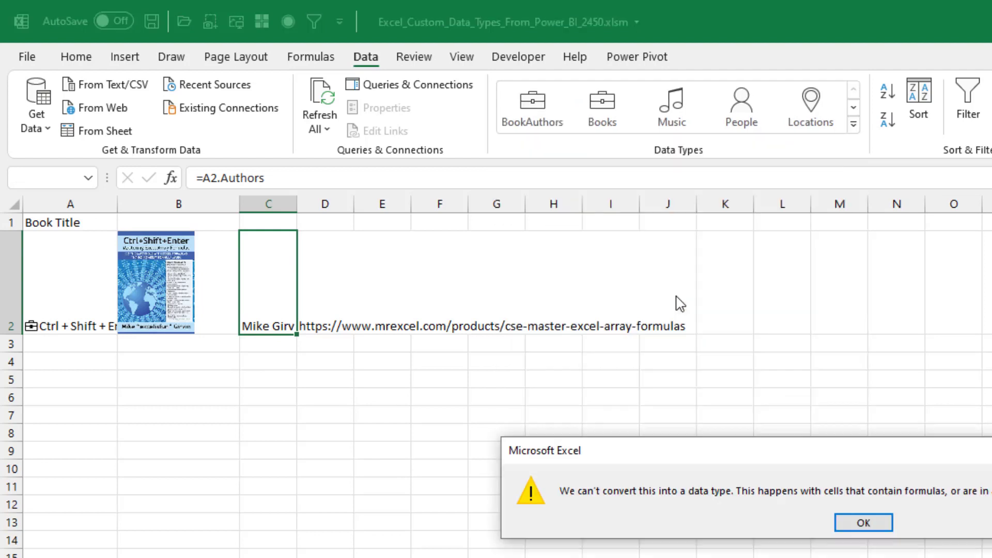
left_click_drag(697, 458, 255, 379)
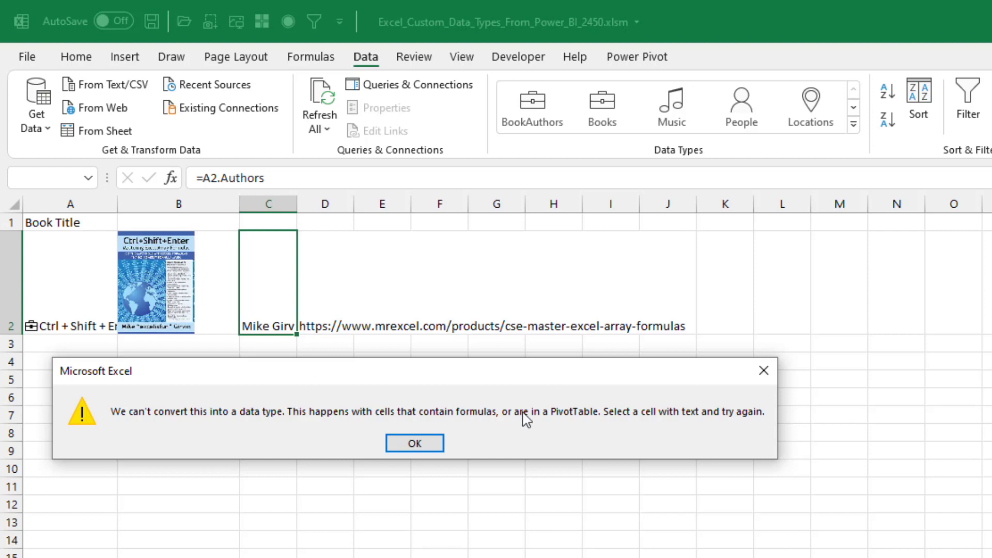
left_click(414, 442)
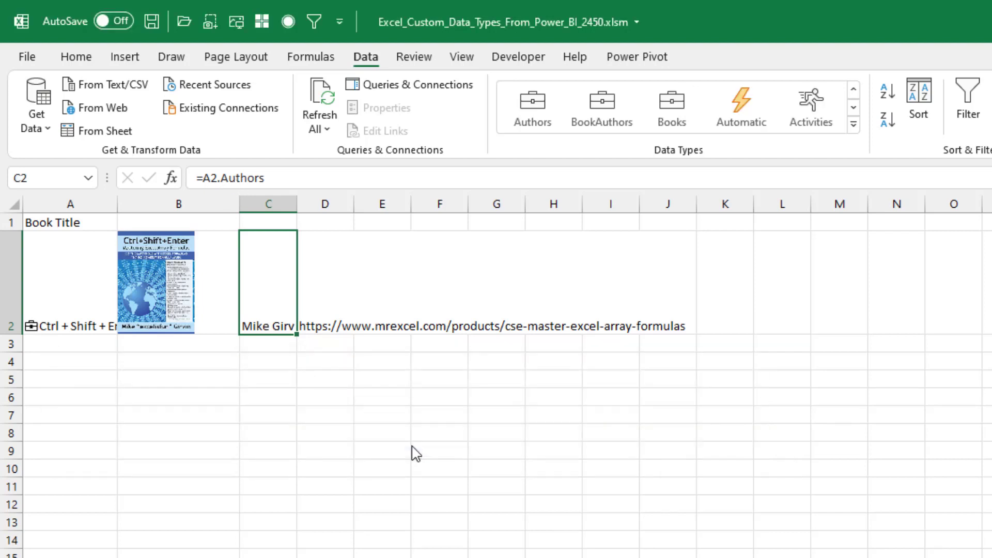